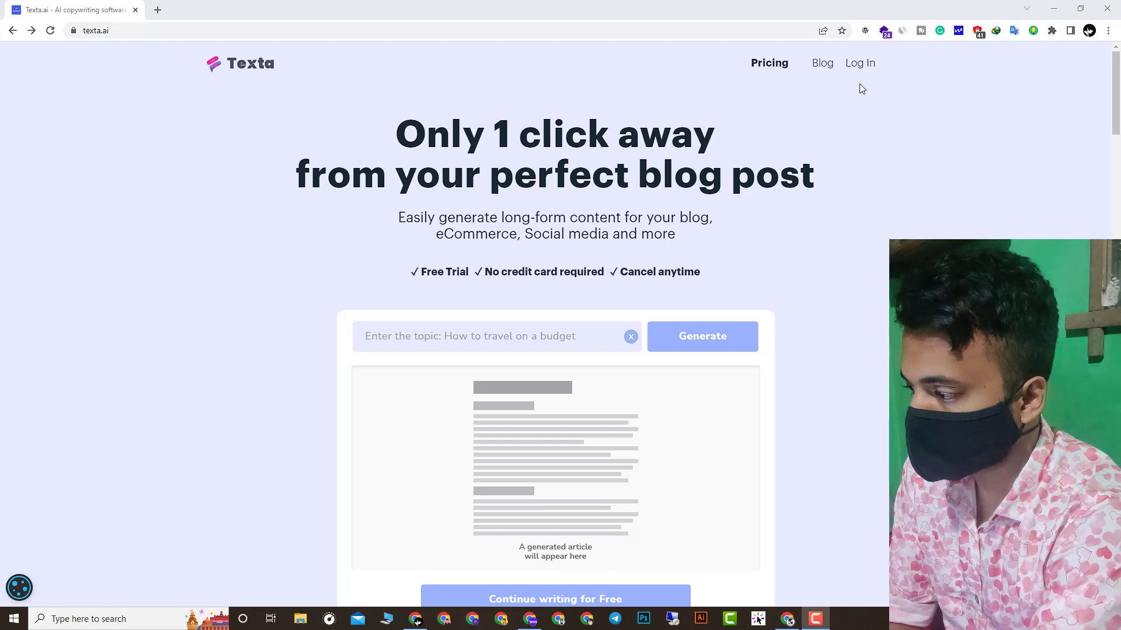
Log in to Texta and open the Fitness Blog tool from the long-form writing tools.
click(857, 66)
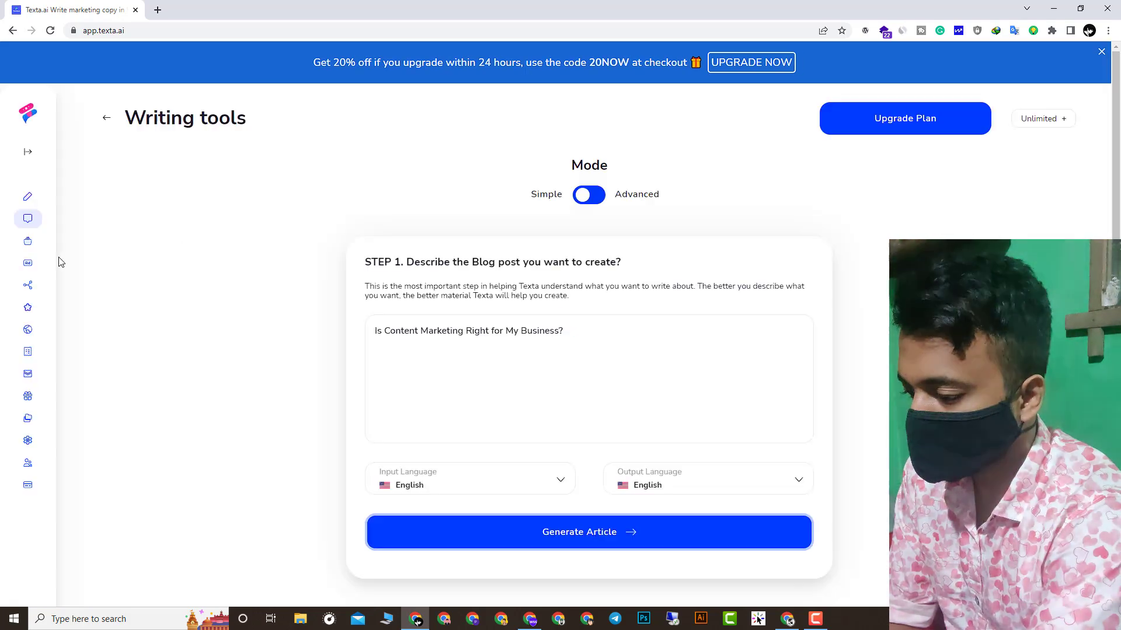
mouse_move(29, 199)
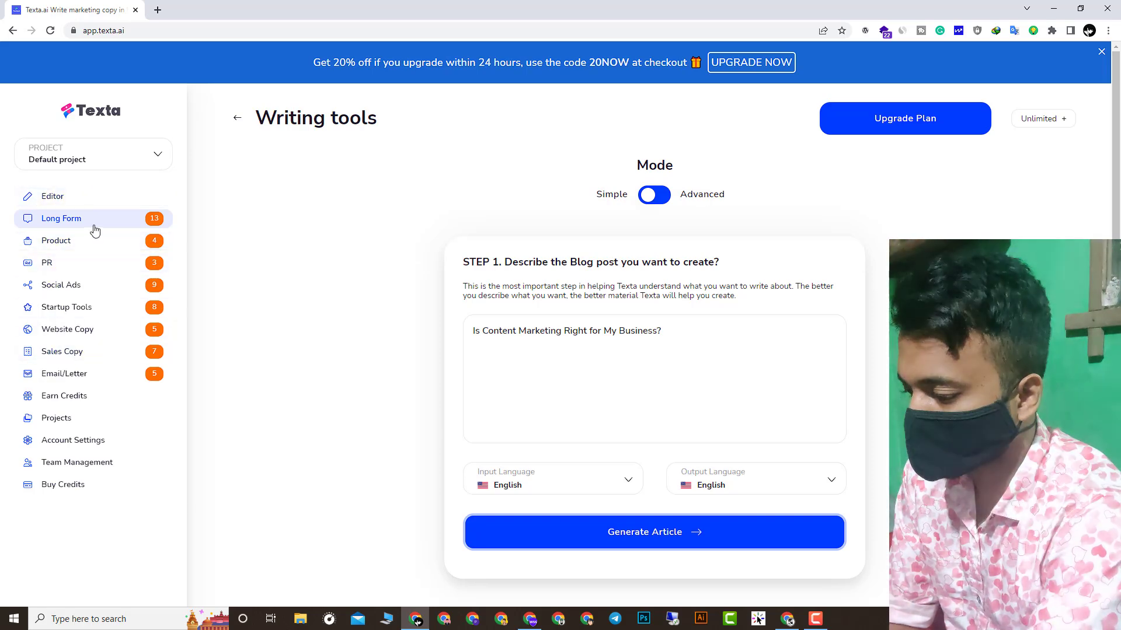
click(92, 222)
scroll(537, 320, down, 1)
scroll(551, 388, down, 2)
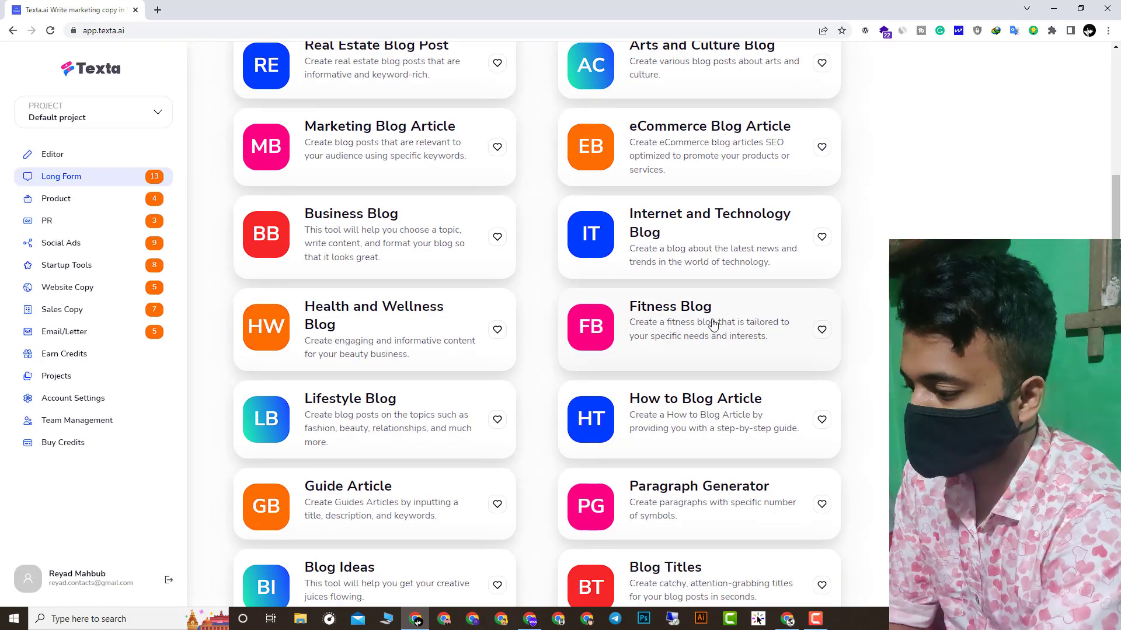
click(712, 324)
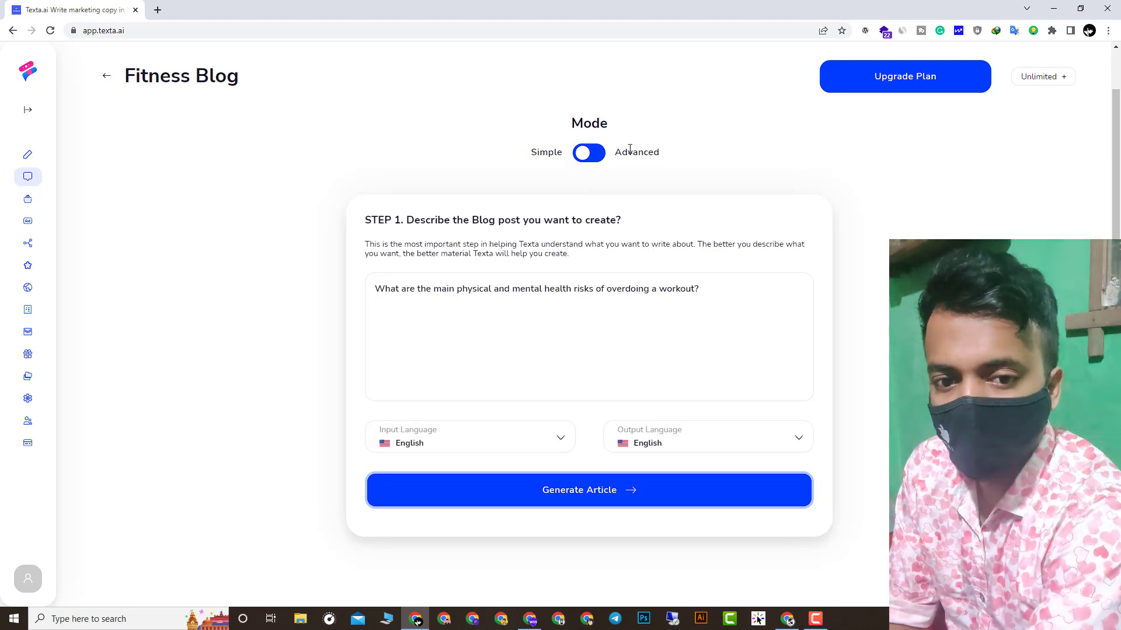
Switch to Advanced mode, replace the post description with "Best Men's Outfit Ideas 2022" and generate titles.
click(595, 154)
triple_click(383, 347)
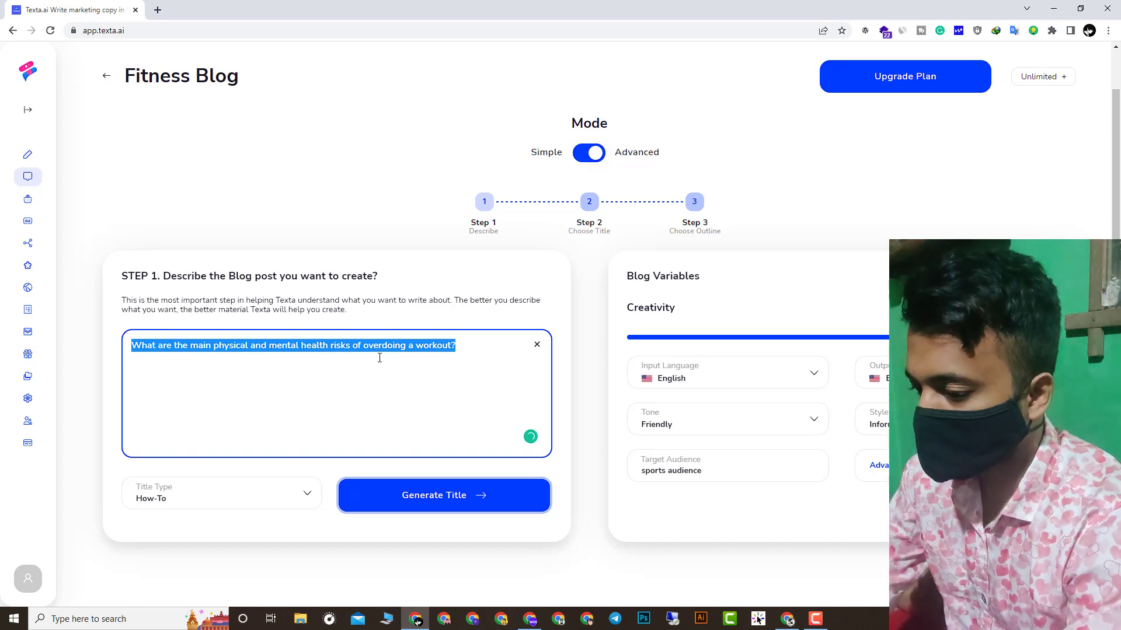
key(BackSpace)
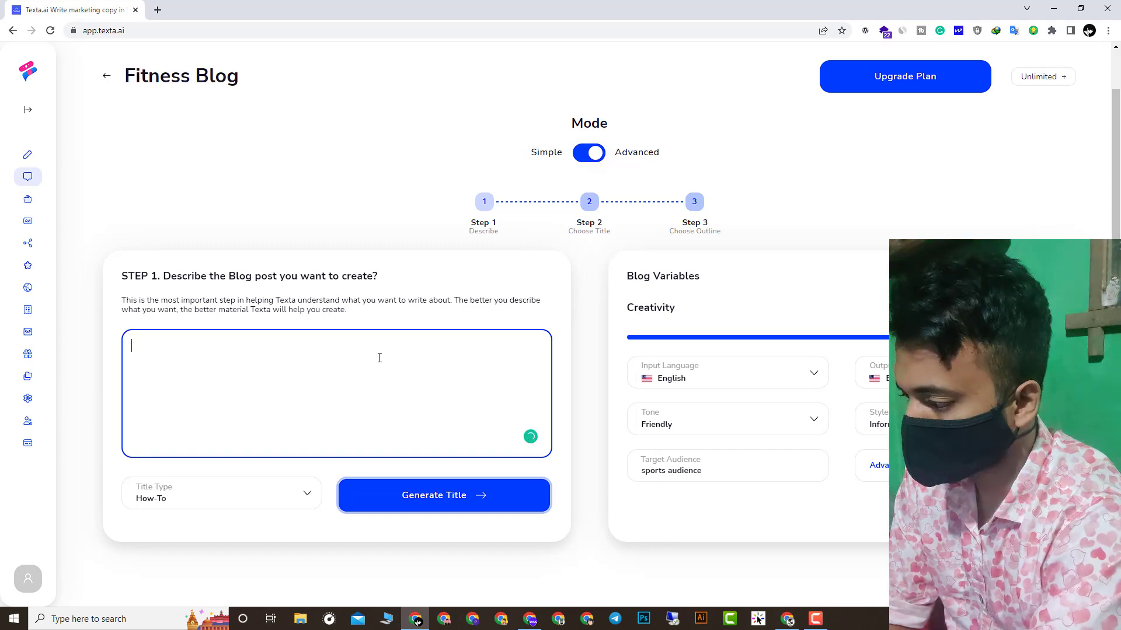
text(Best Men's Outfit Ideas 2022)
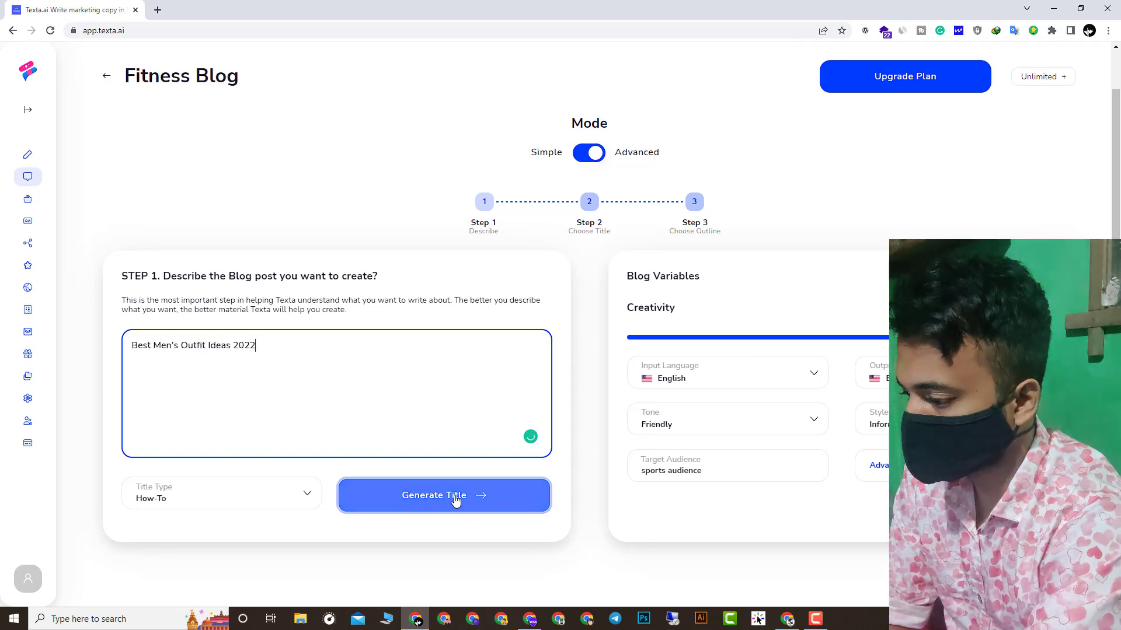
click(436, 500)
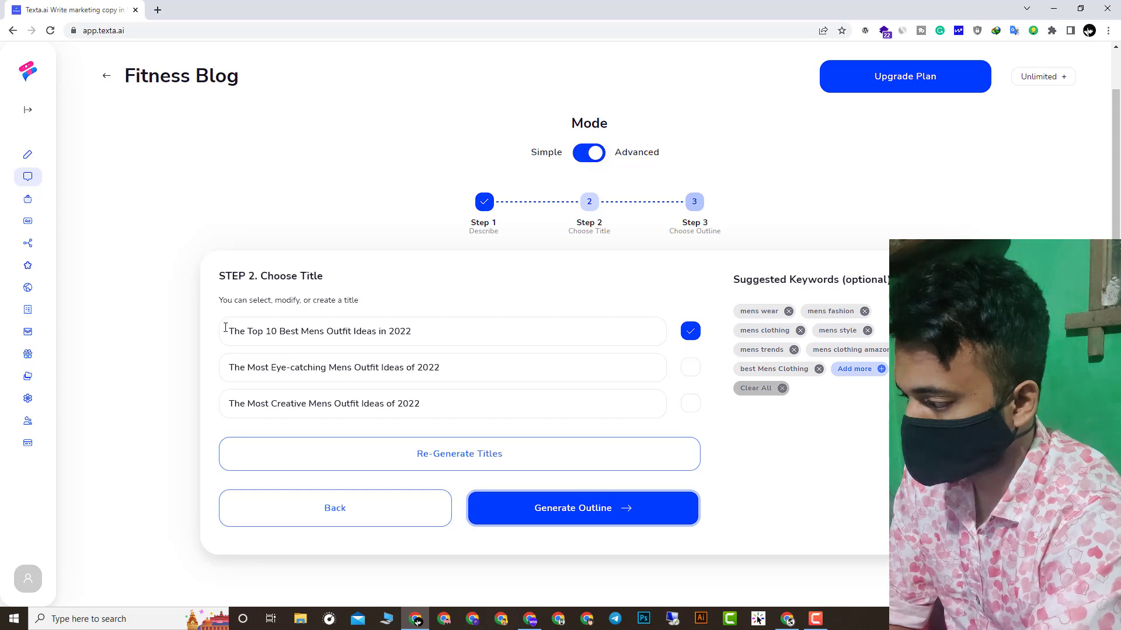
Generate an outline for the title "The Top 10 Best Mens Outfit Ideas in 2022" and finish it to create the article.
drag(428, 405, 227, 404)
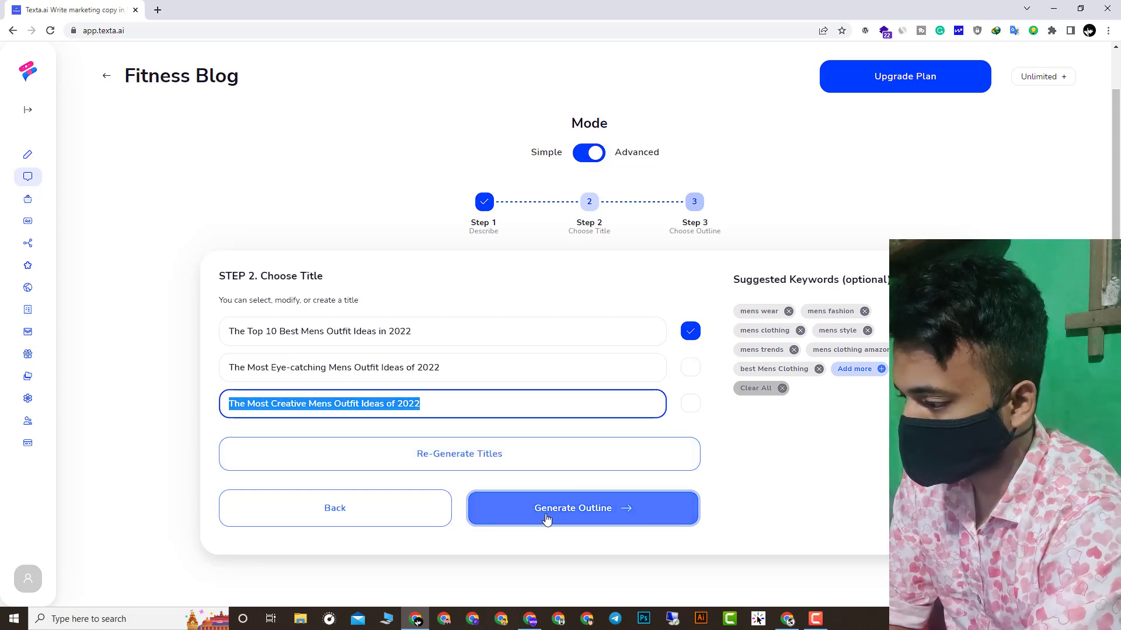
click(608, 517)
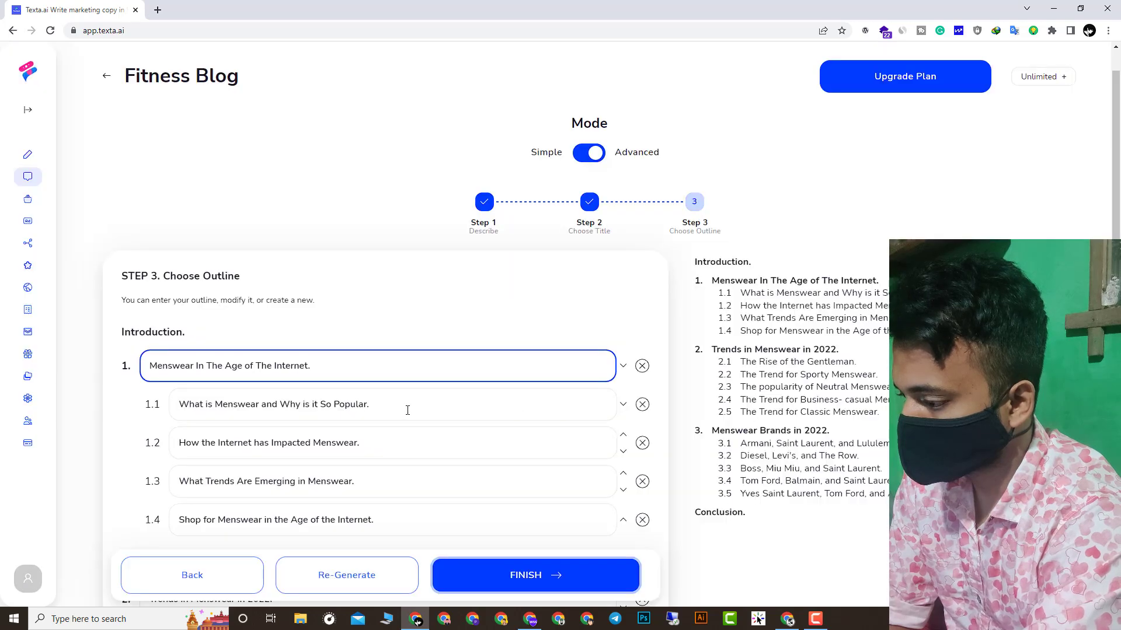
scroll(408, 410, down, 6)
scroll(486, 397, down, 4)
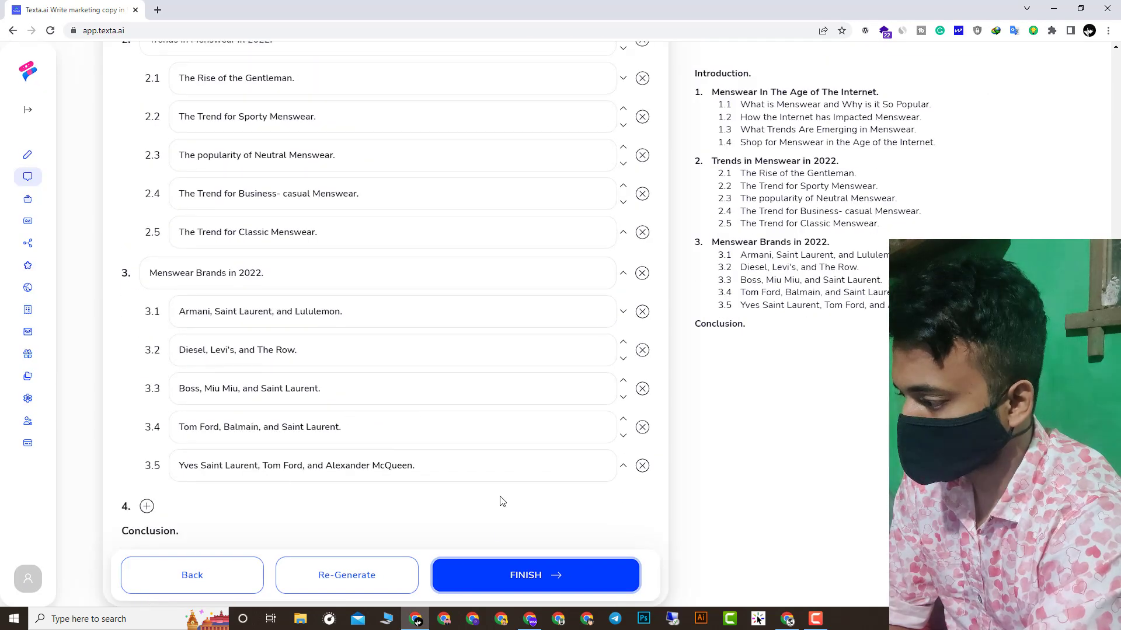
click(502, 575)
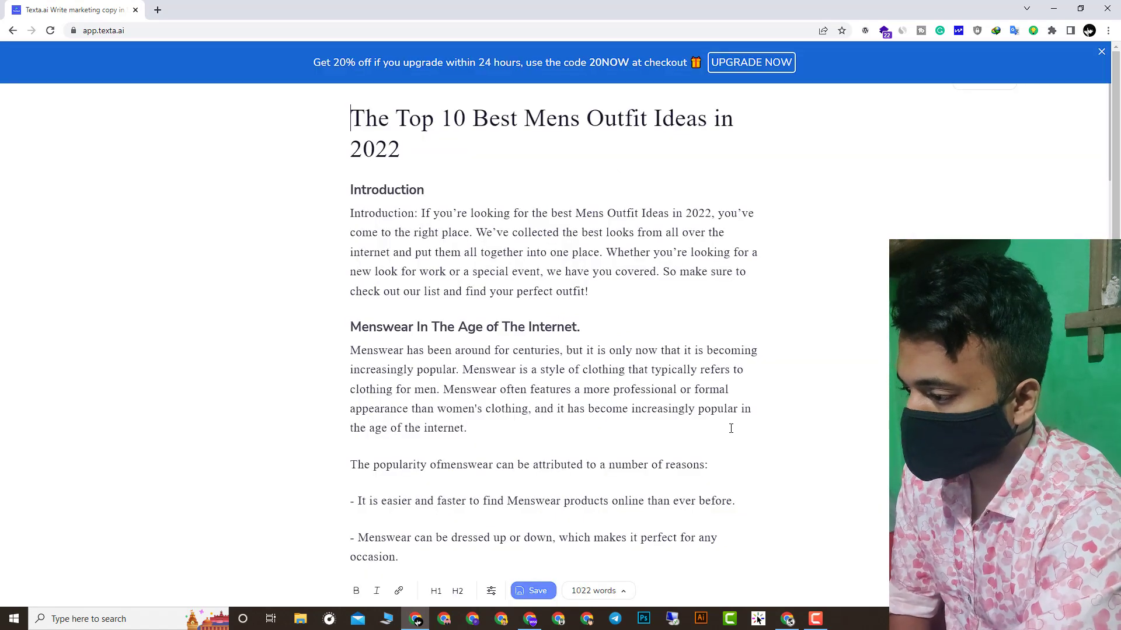
Review the generated article and copy its entire text from the title through the conclusion.
scroll(624, 391, down, 9)
scroll(623, 384, down, 20)
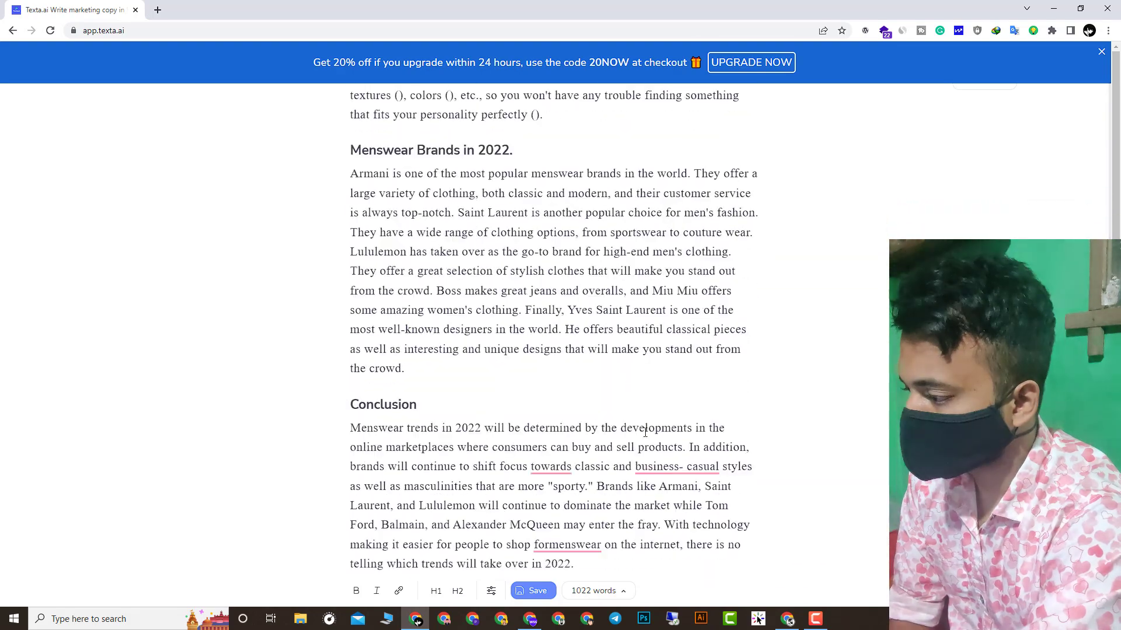
scroll(595, 426, up, 20)
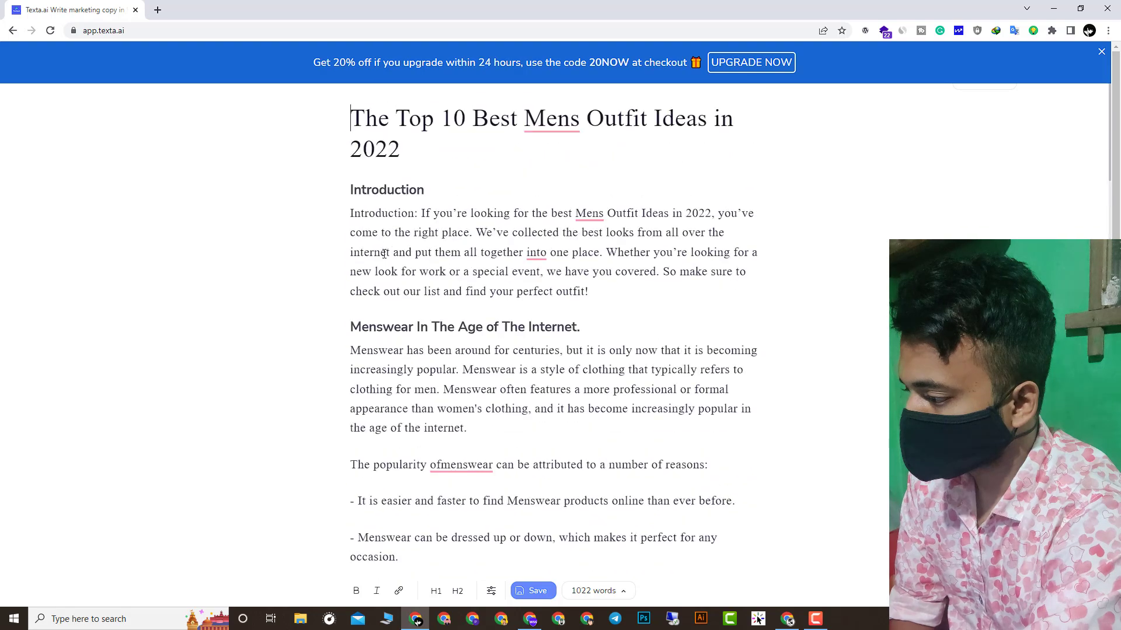
drag(354, 115, 727, 628)
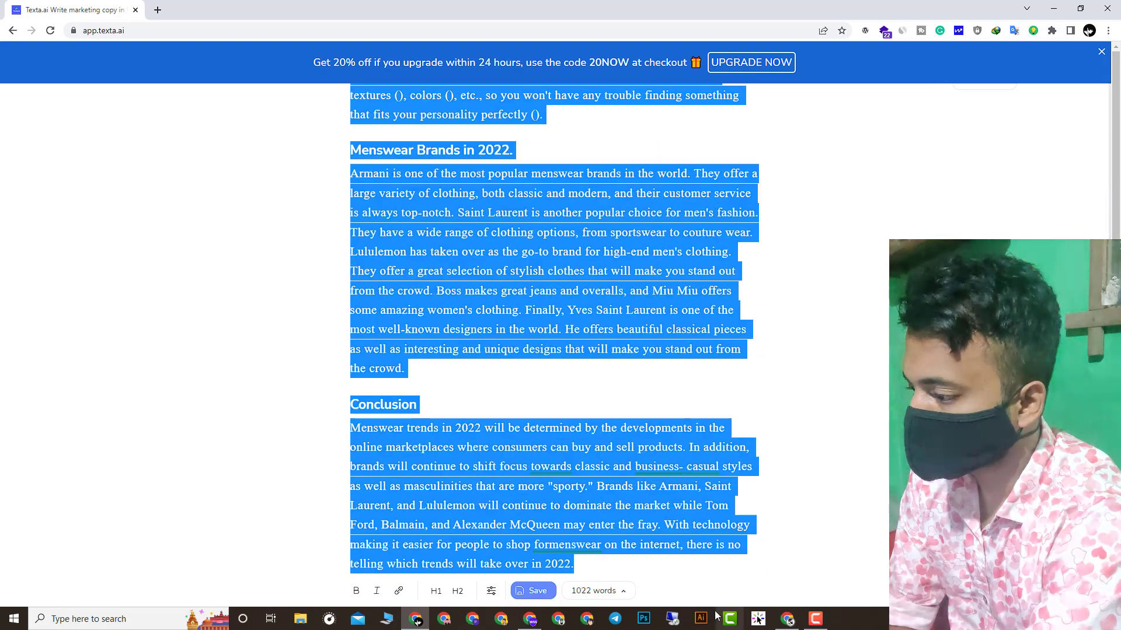
right_click(421, 411)
click(432, 227)
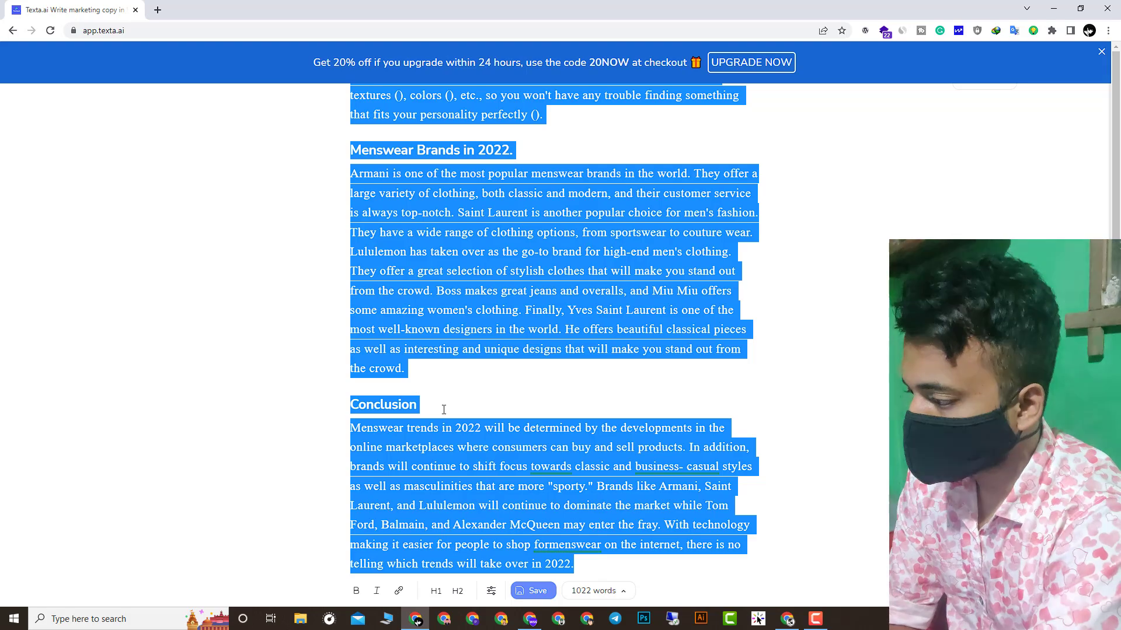
Switch to the other Chrome window, search for duplichecker in a new tab and open duplichecker.com.
click(530, 619)
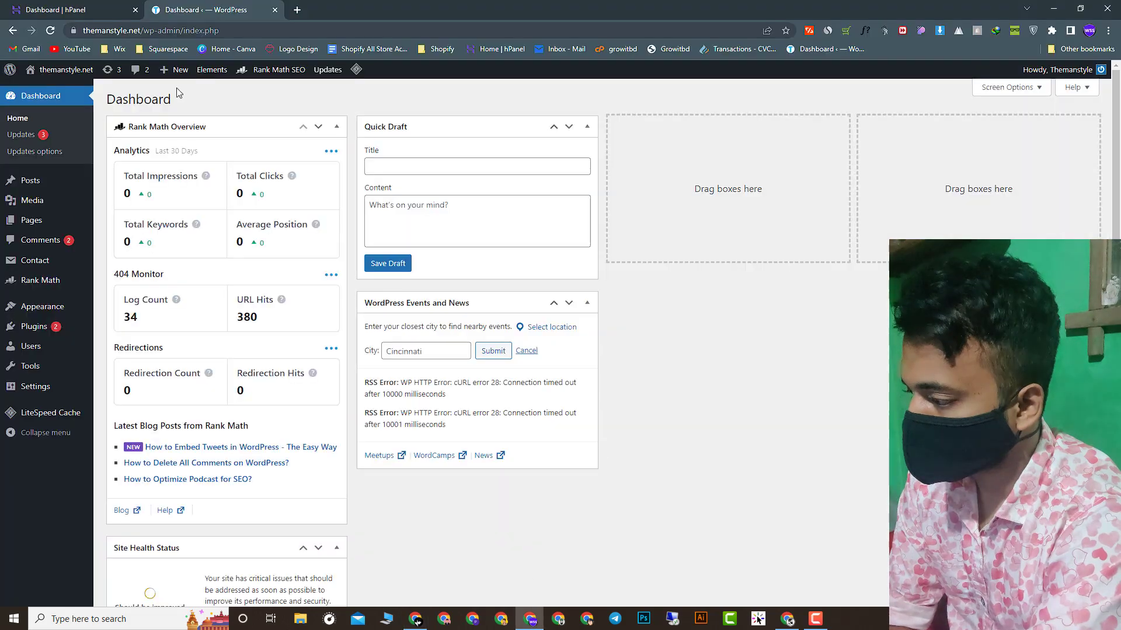
click(296, 10)
text(dup)
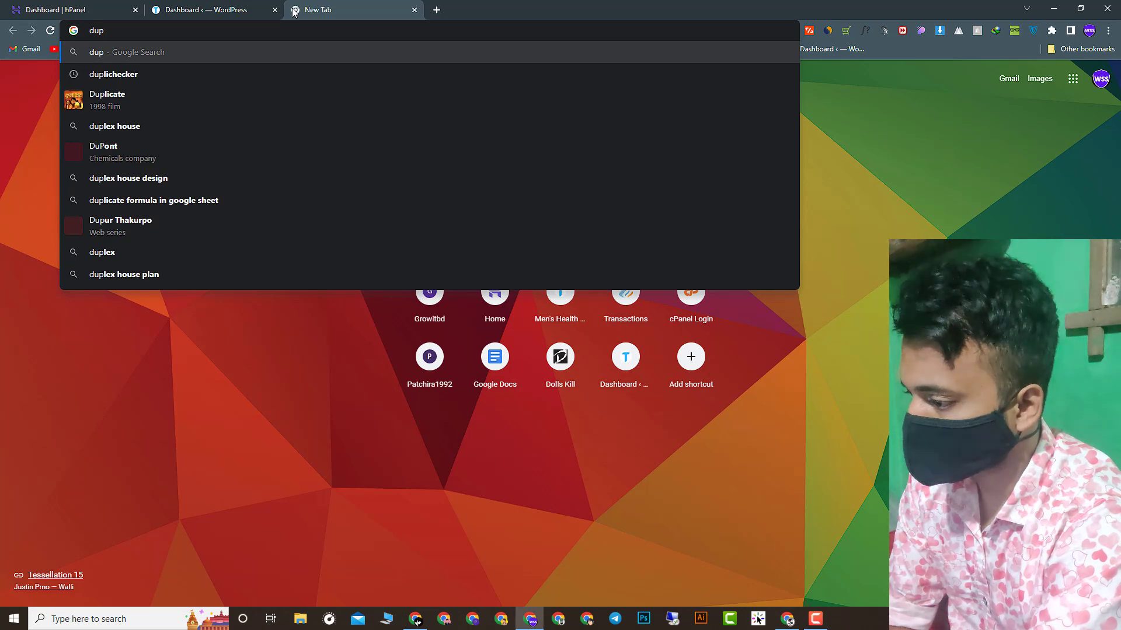
text(lic)
key(Down)
key(Return)
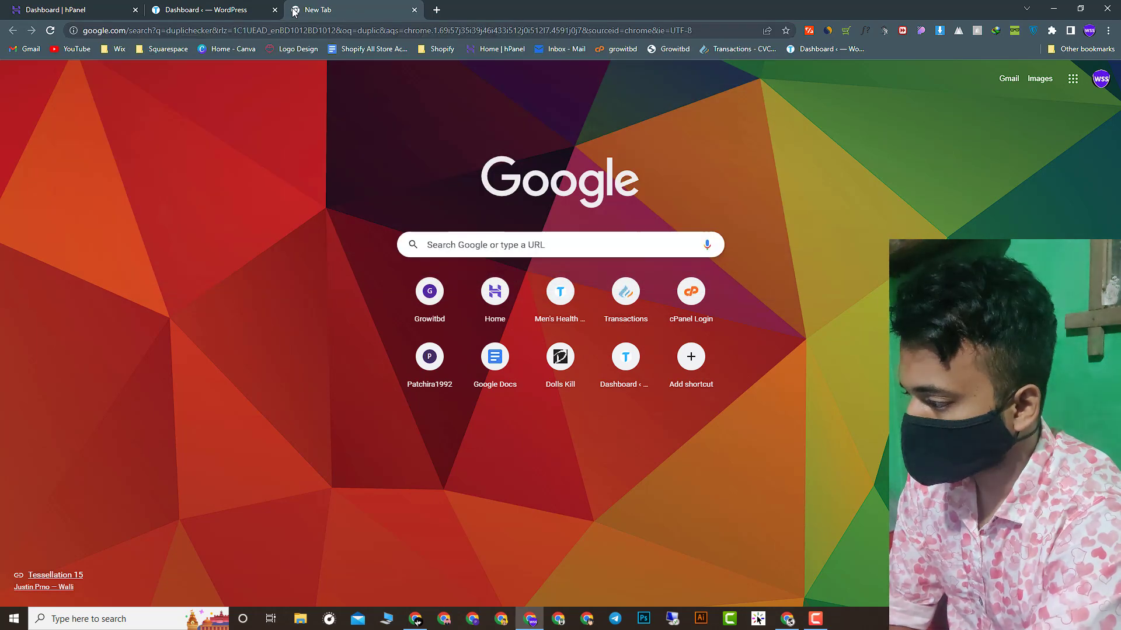
click(182, 184)
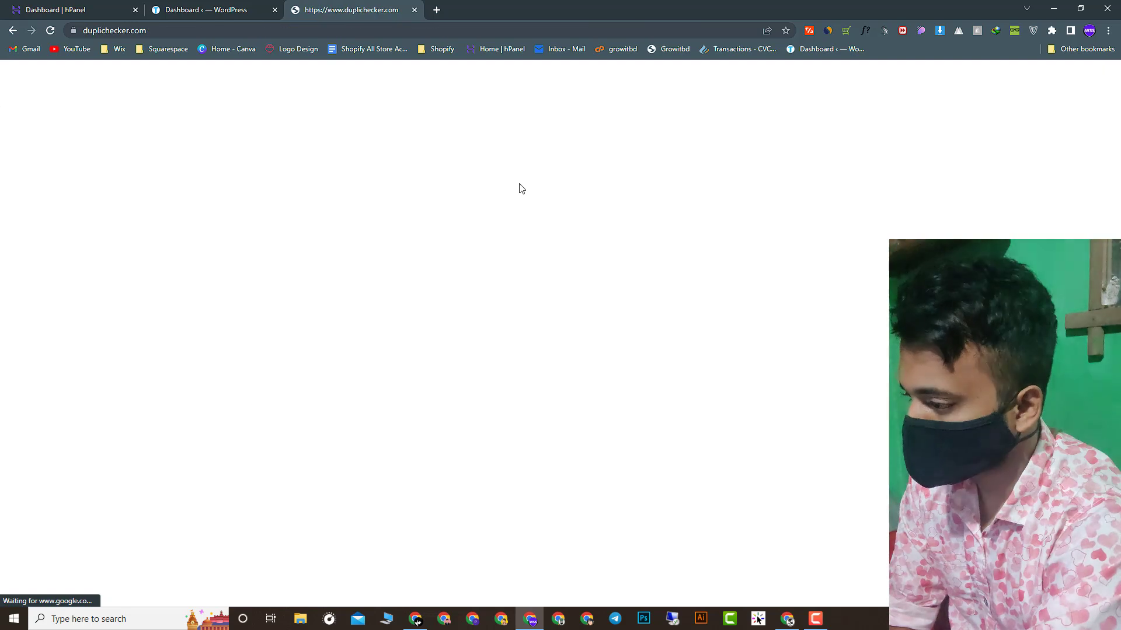
Paste the copied article into the plagiarism checker's text box and dismiss the word-limit popup.
scroll(314, 153, down, 6)
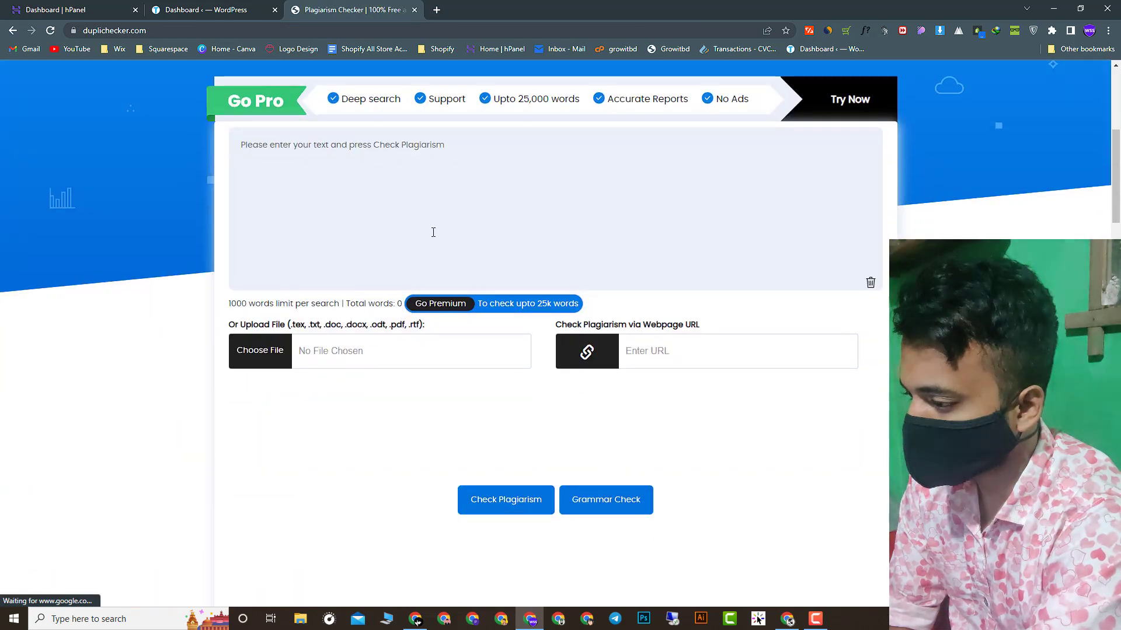
right_click(313, 153)
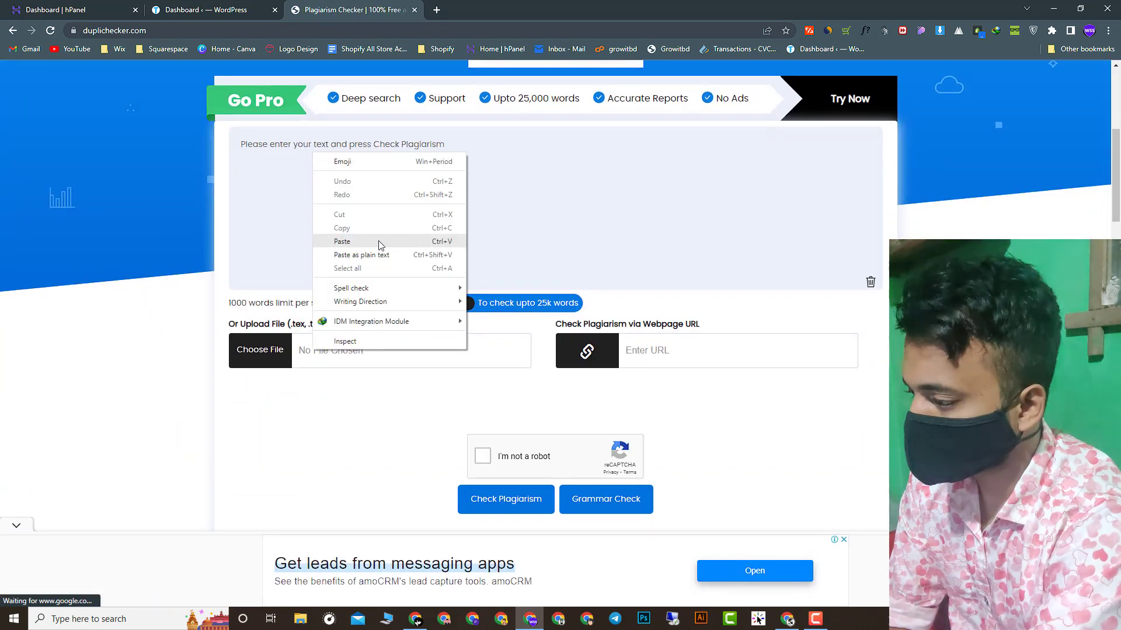
click(378, 242)
click(482, 456)
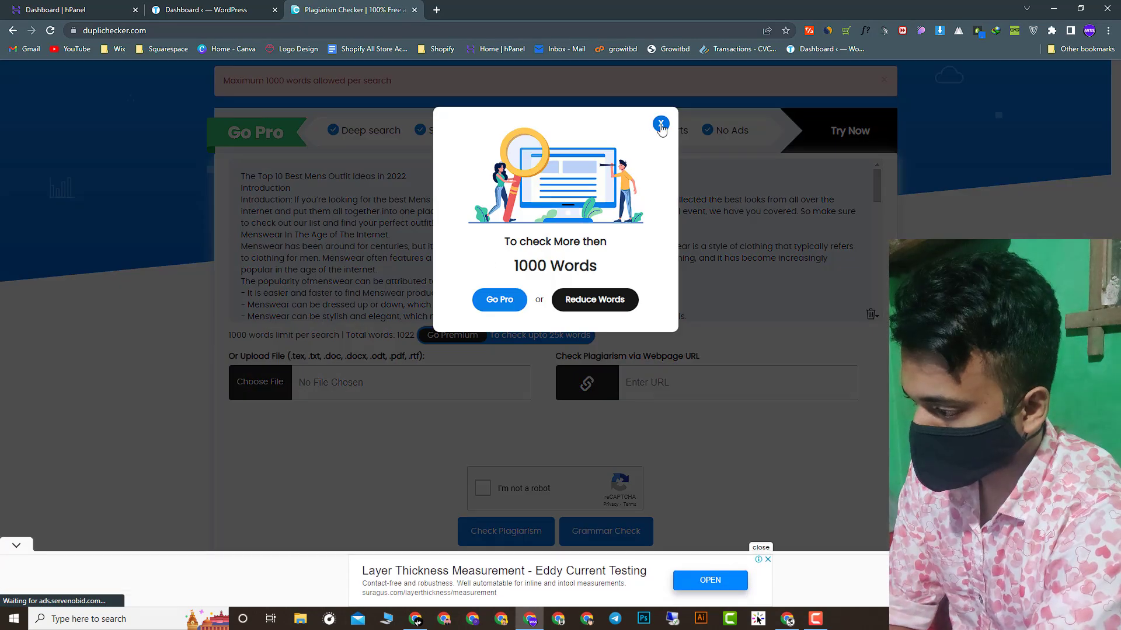
click(438, 311)
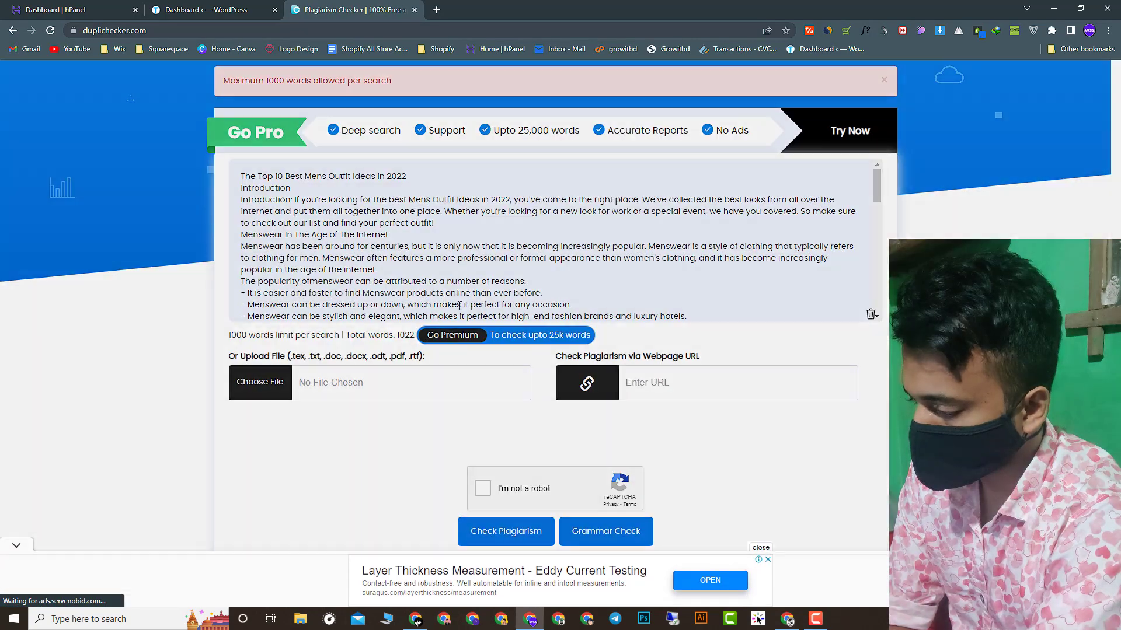
Delete the last two lines of the pasted article's conclusion to fit the 1000-word limit.
double_click(405, 334)
scroll(452, 290, down, 10)
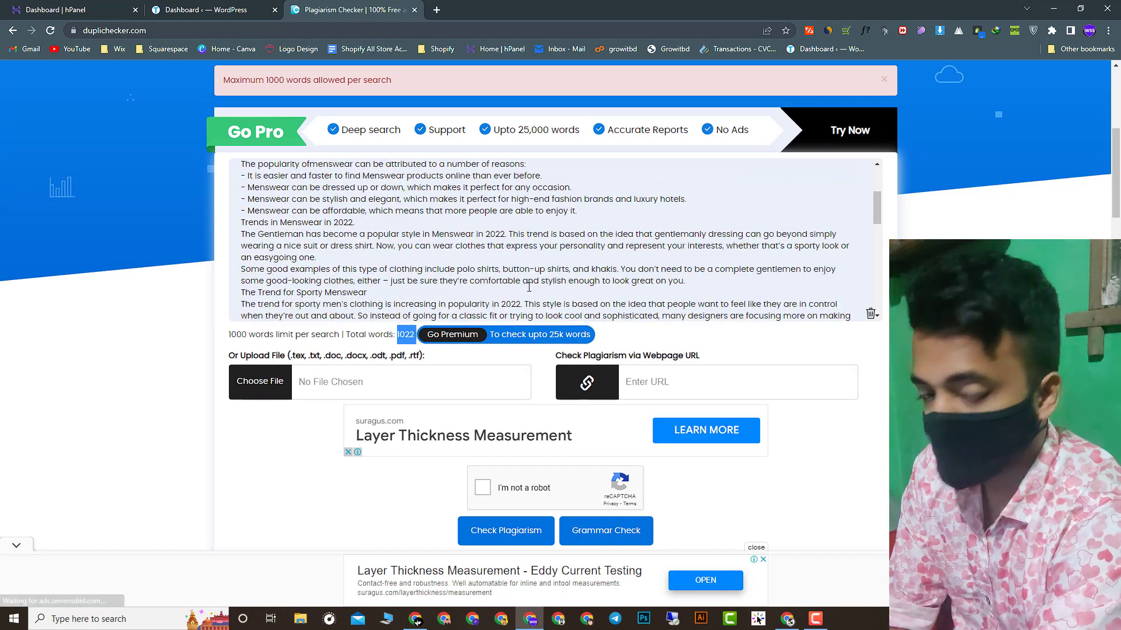
scroll(452, 290, down, 5)
drag(716, 303, 244, 296)
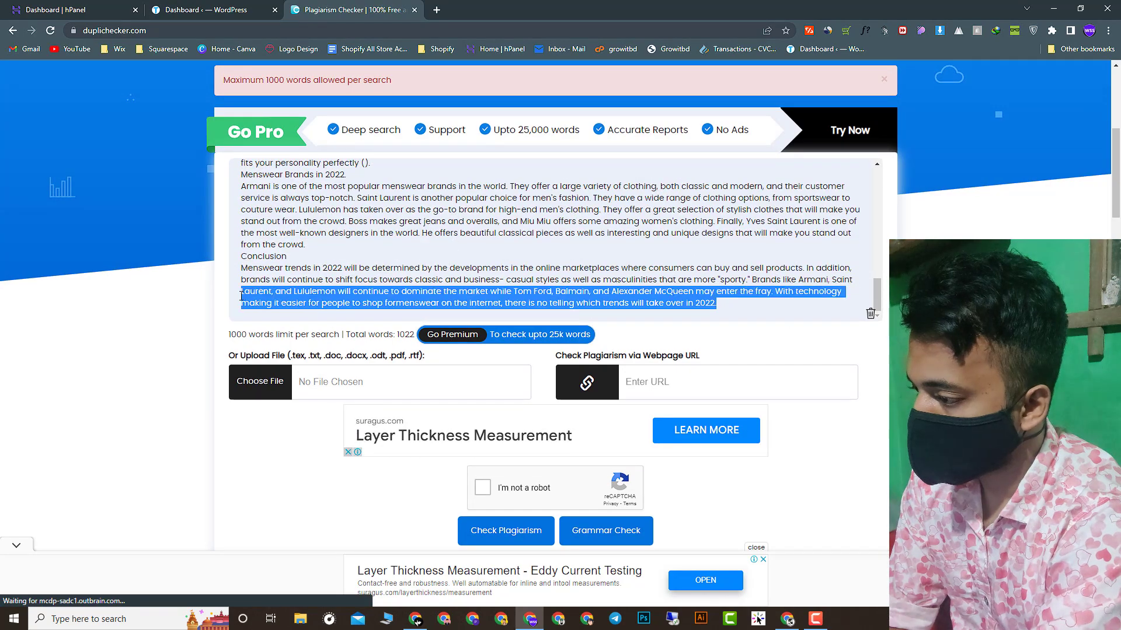
key(BackSpace)
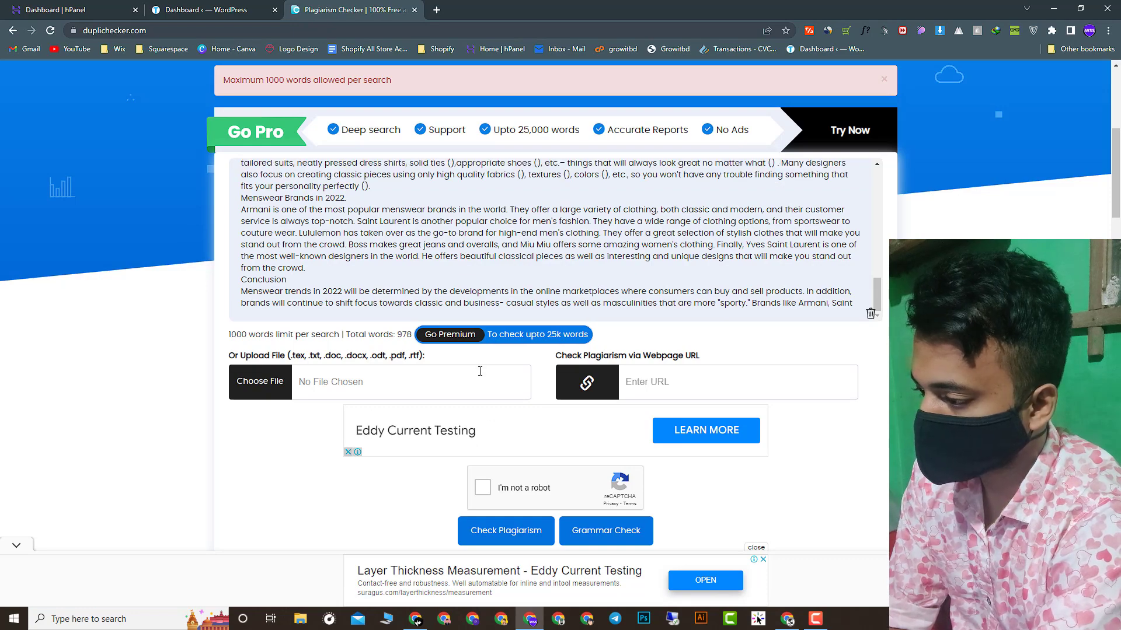
Complete the "I'm not a robot" check, start the plagiarism scan and collapse the ad banner.
click(484, 488)
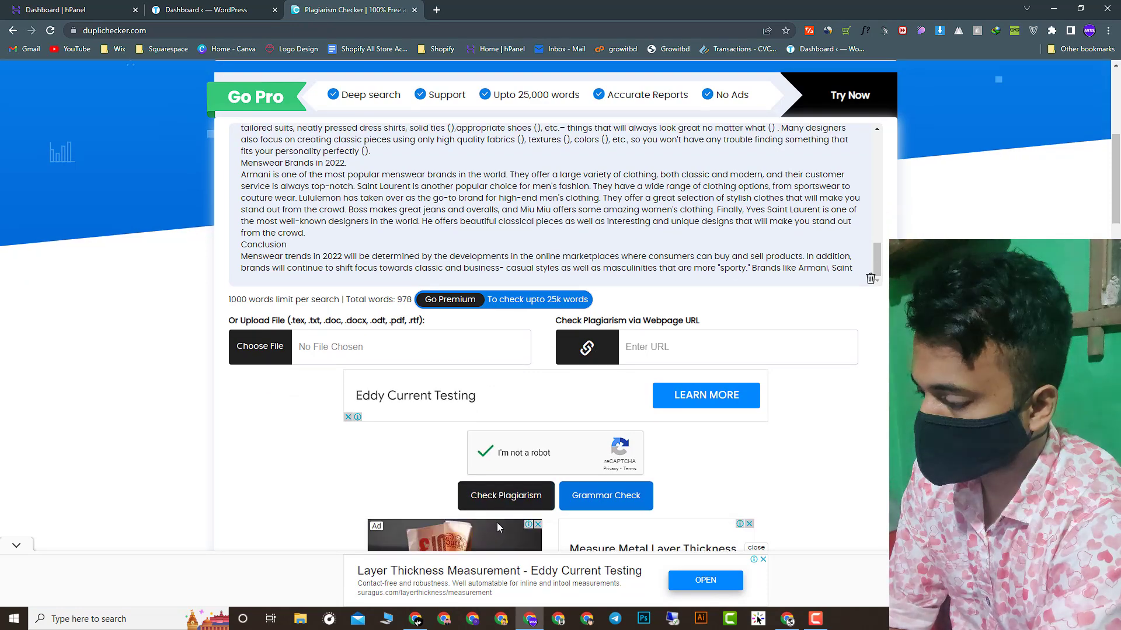
scroll(496, 523, down, 5)
click(517, 242)
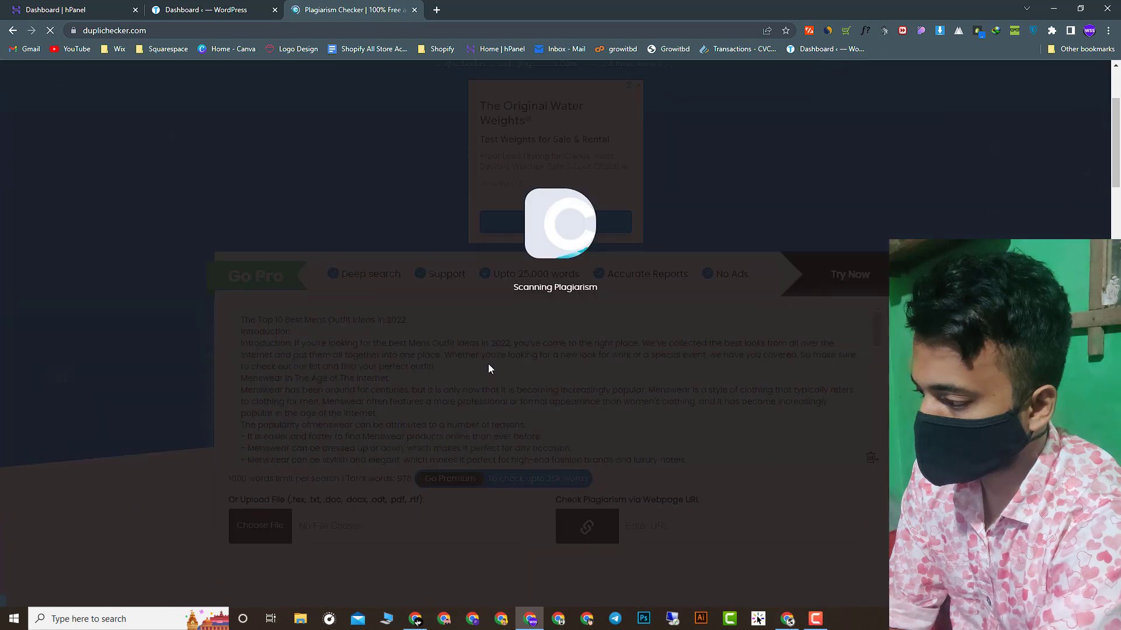
scroll(488, 363, down, 3)
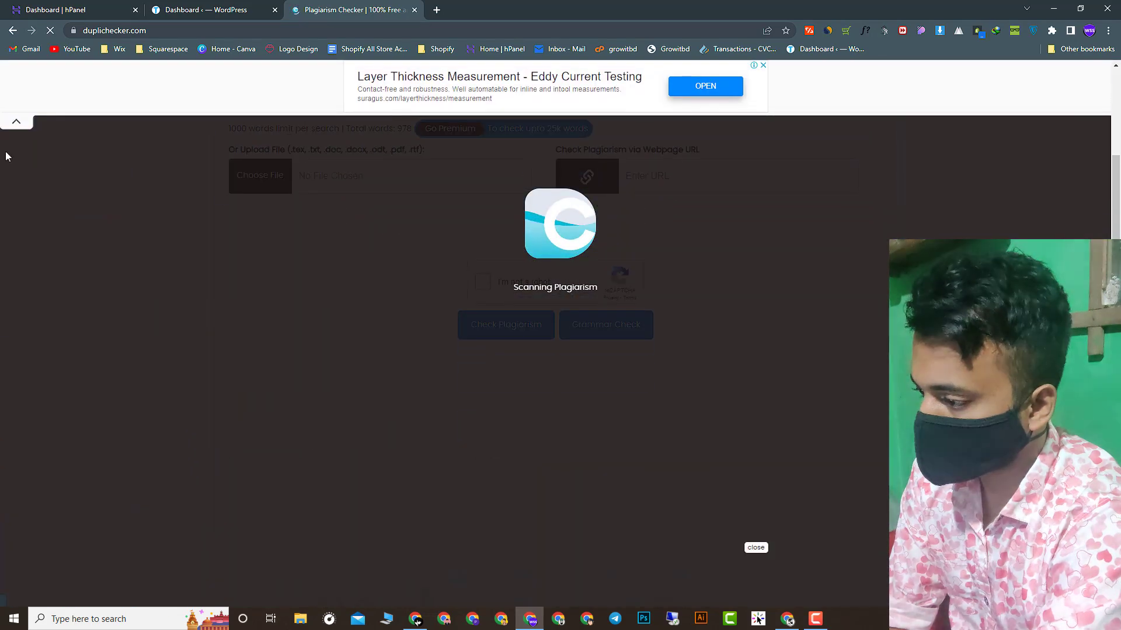
click(16, 121)
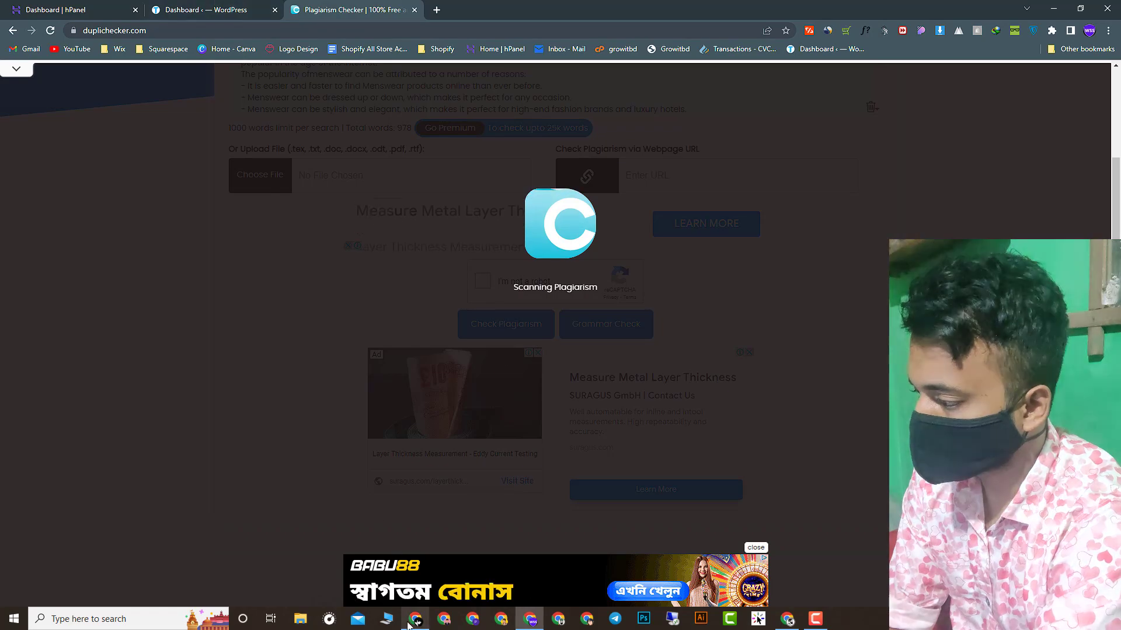
Switch to the Texta.ai window and review the generated article's title, introduction, section headings and conclusion.
key(alt+Tab)
scroll(220, 250, up, 10)
click(402, 297)
scroll(401, 296, up, 2)
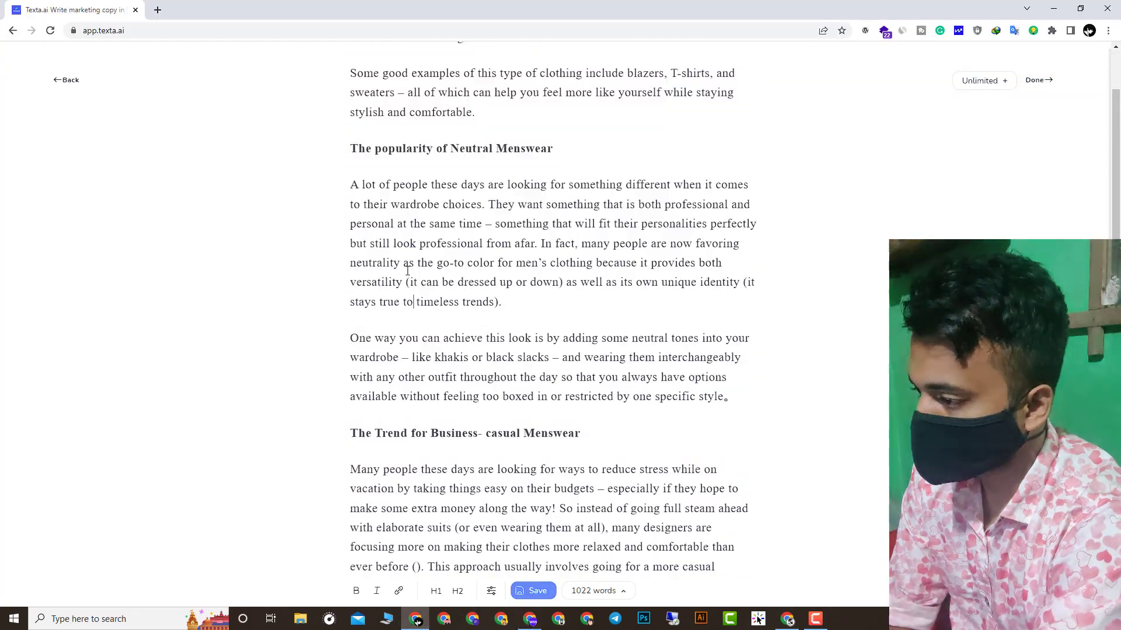
scroll(401, 296, up, 10)
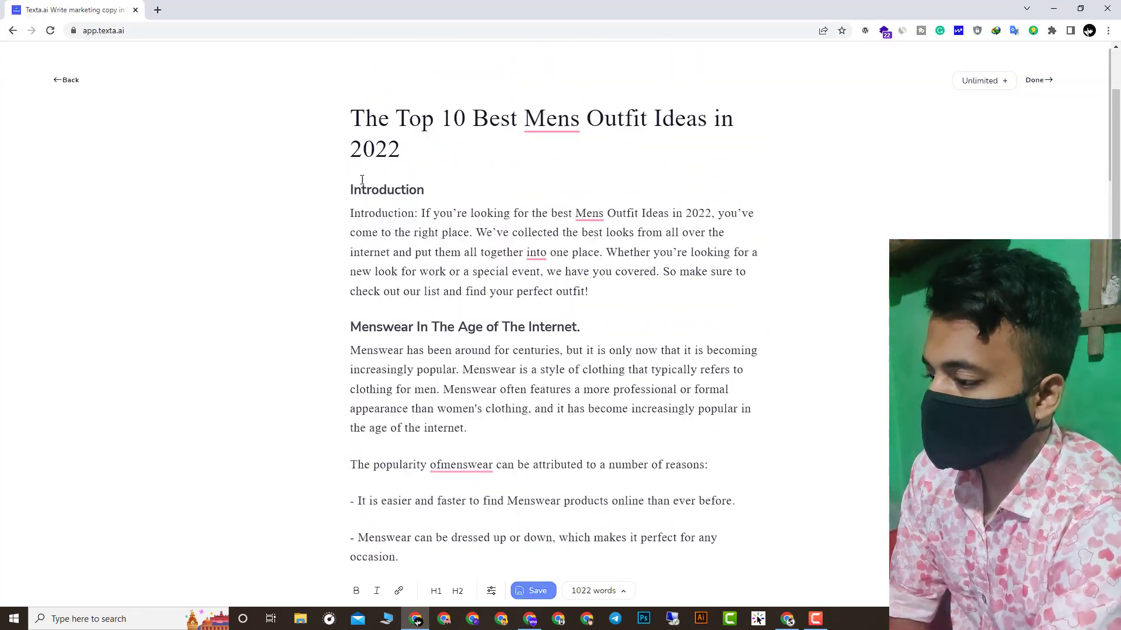
drag(354, 113, 550, 150)
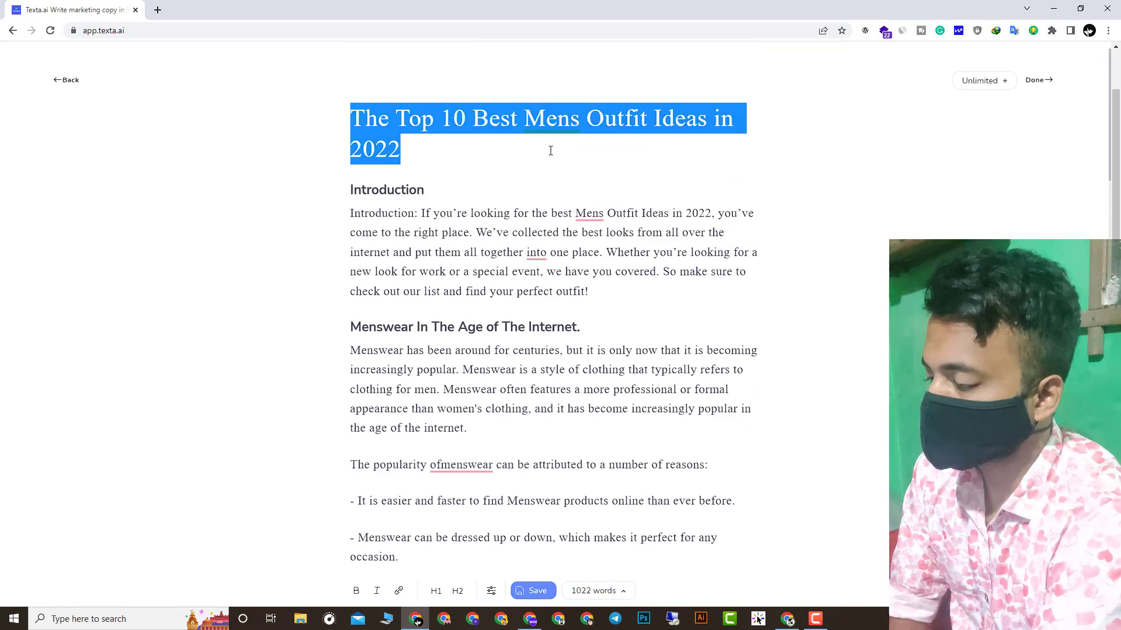
click(415, 160)
drag(414, 161, 350, 114)
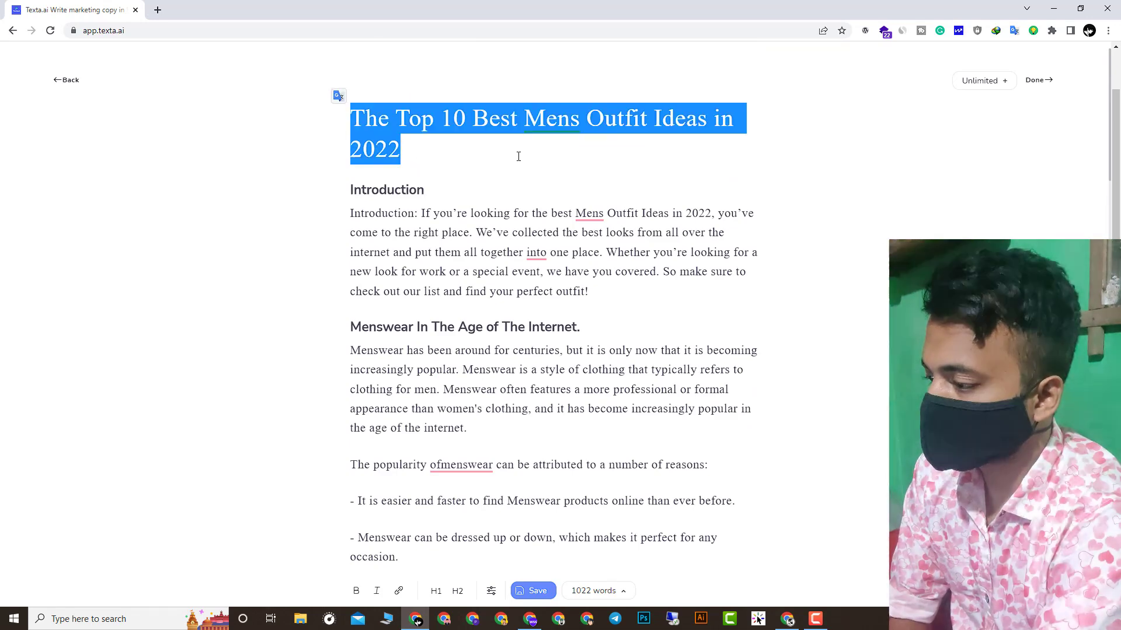
drag(349, 189, 450, 187)
scroll(376, 308, down, 2)
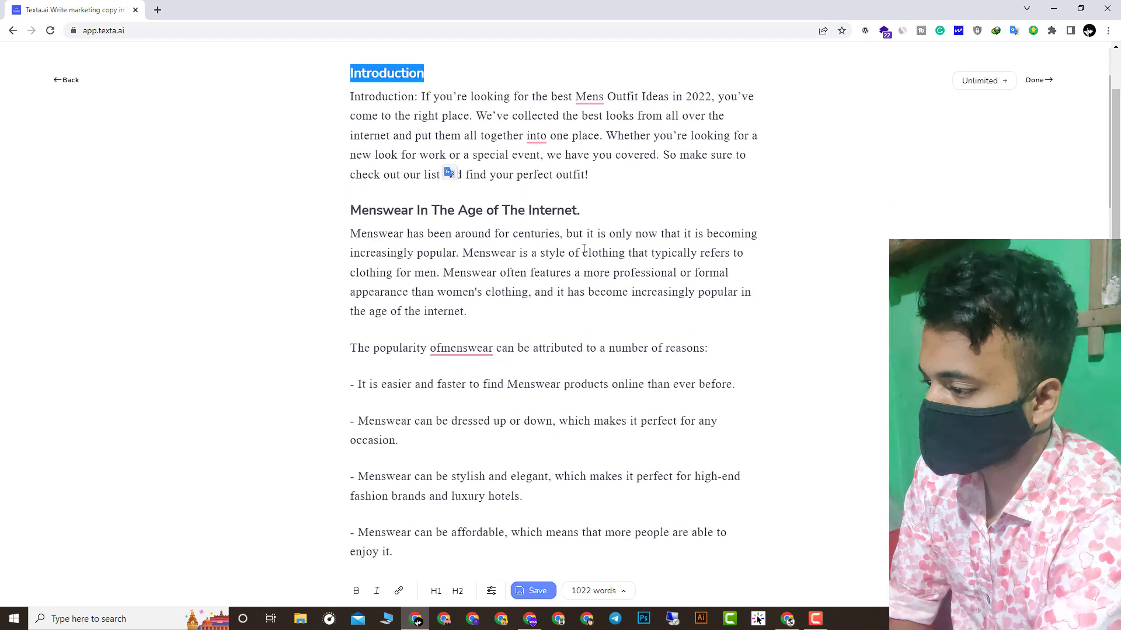
drag(595, 210, 350, 213)
scroll(464, 354, down, 6)
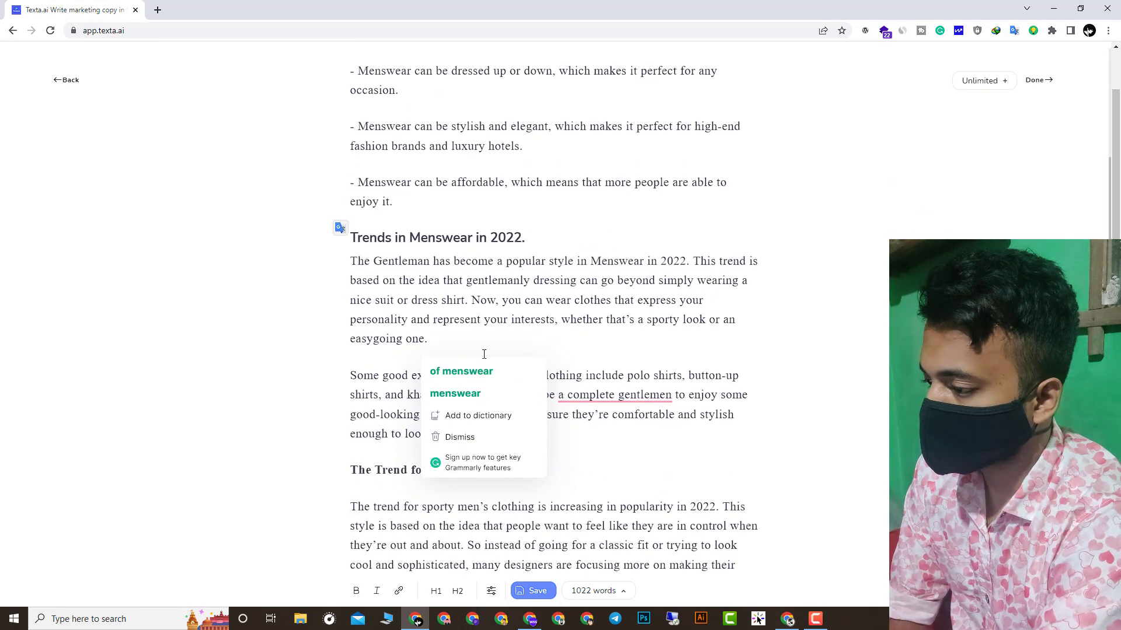
drag(526, 240, 350, 239)
scroll(473, 379, down, 20)
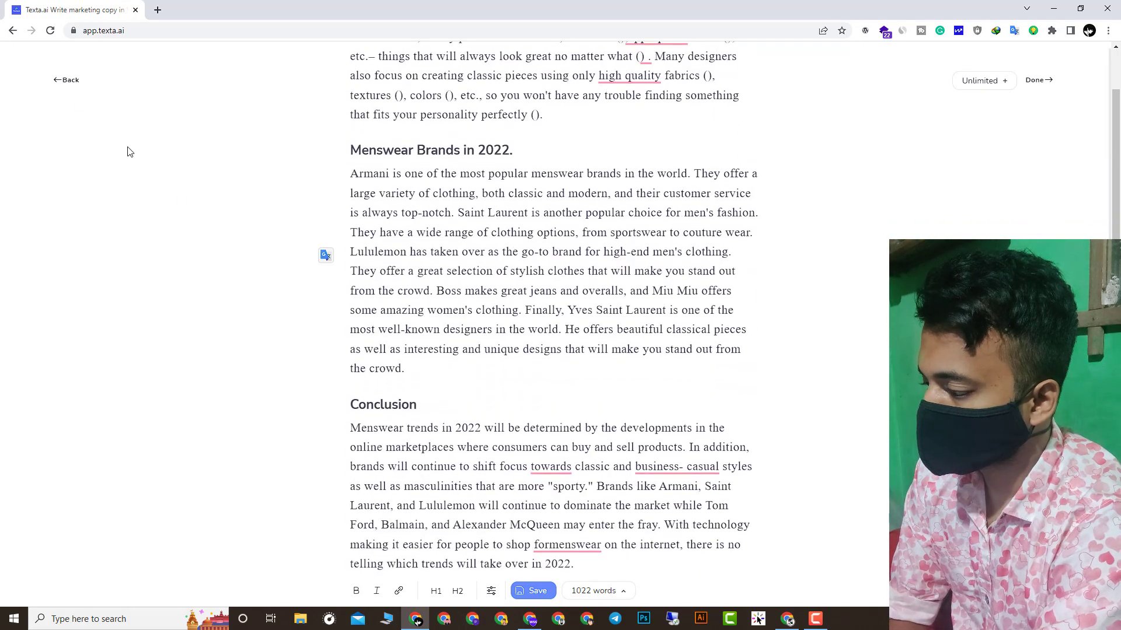
Leave the article editor, browse the Long Form, Product, Social Ads and Email/Letter tools, and open Confirmation Email.
click(76, 88)
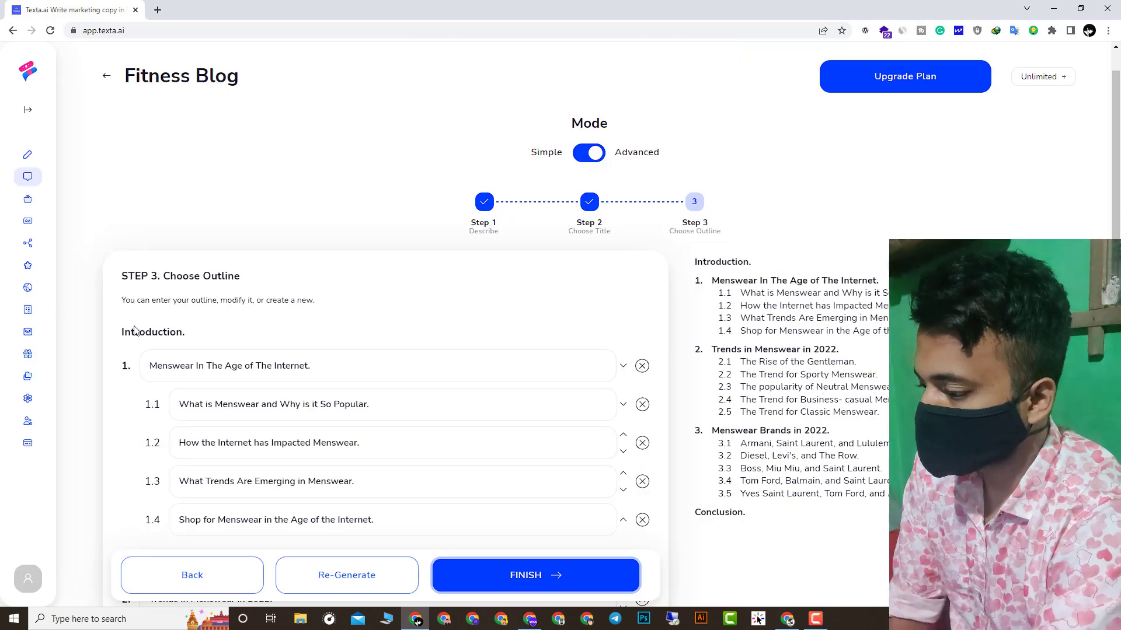
scroll(190, 339, down, 5)
scroll(445, 345, up, 4)
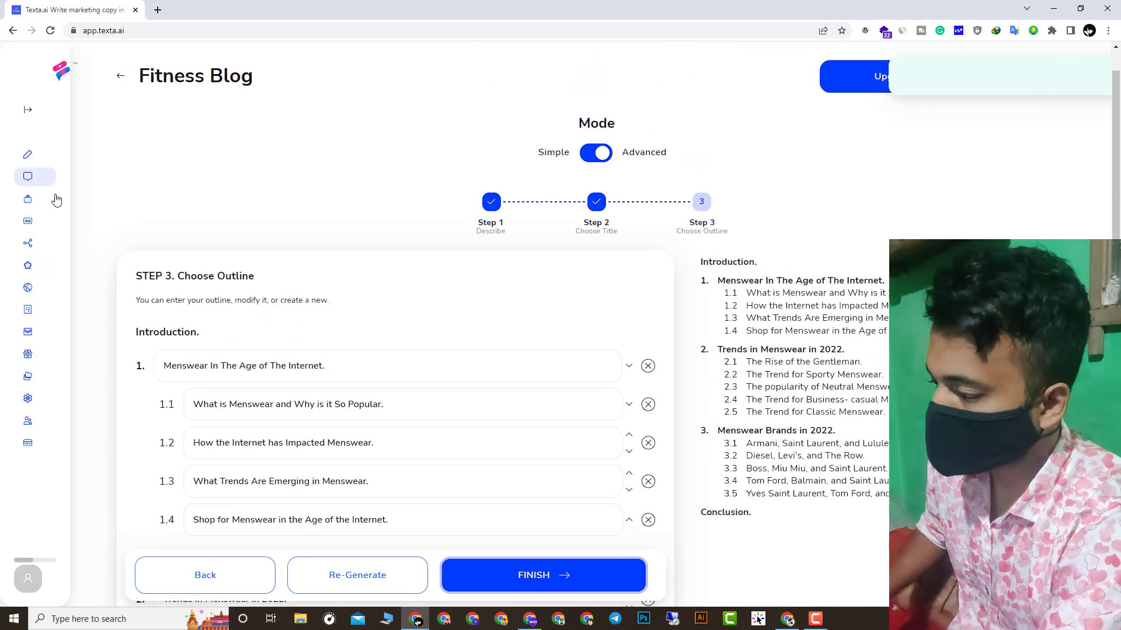
mouse_move(39, 207)
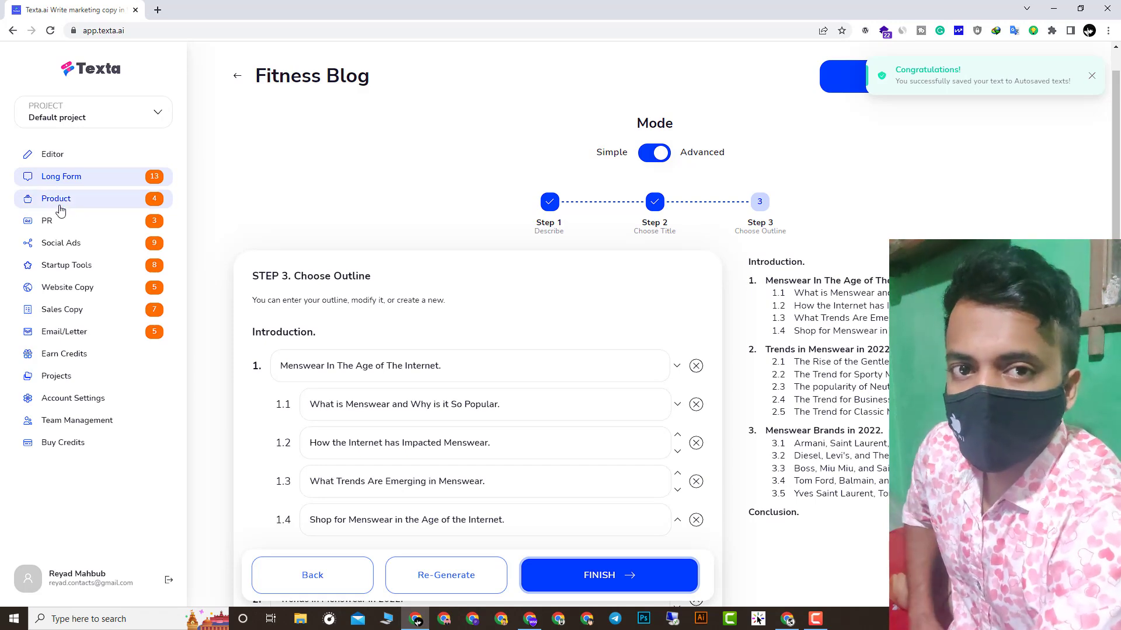
click(57, 179)
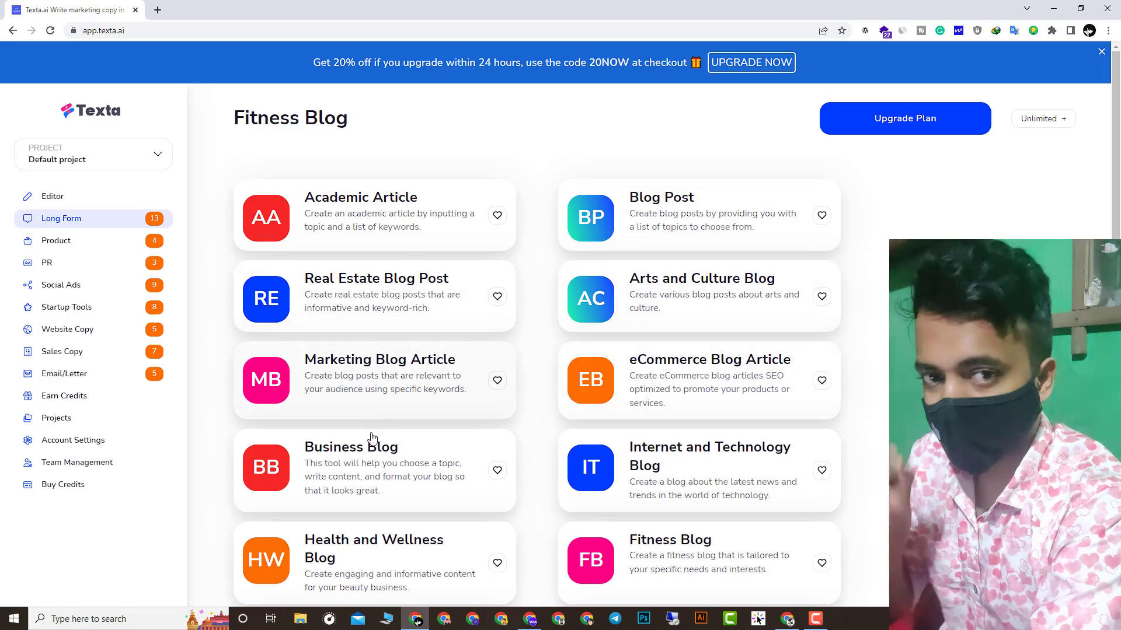
scroll(402, 470, down, 8)
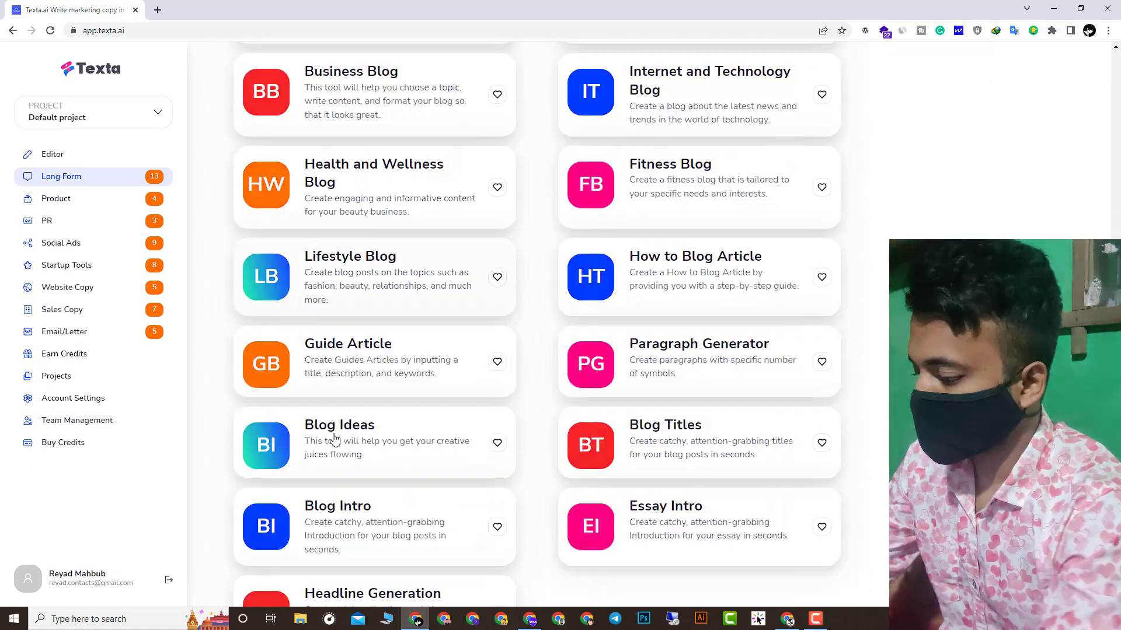
click(56, 199)
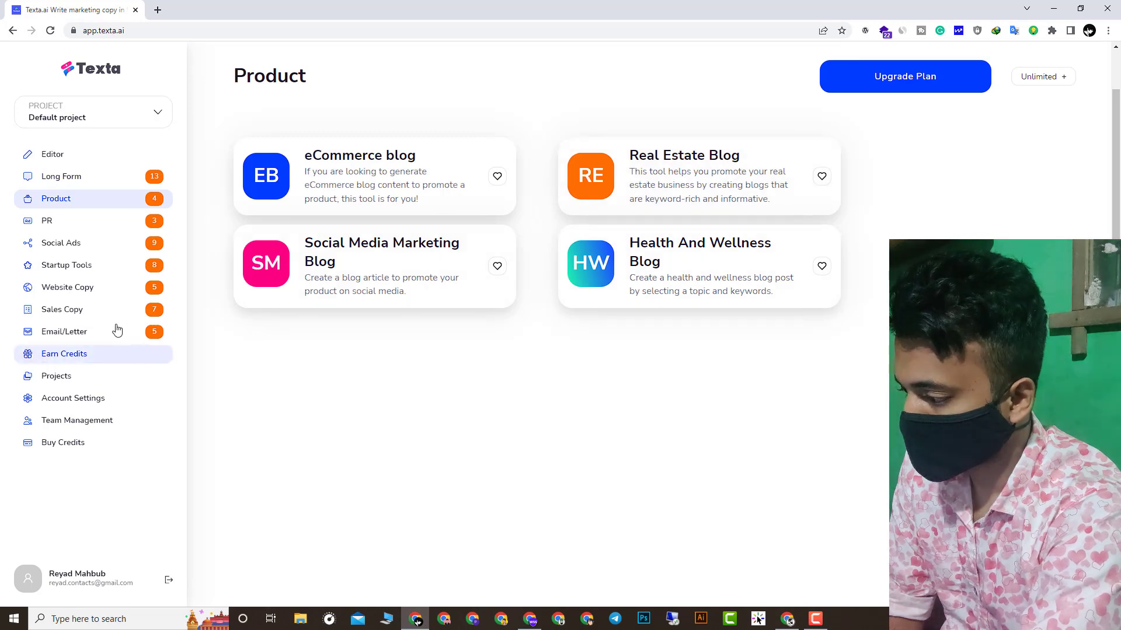
click(39, 240)
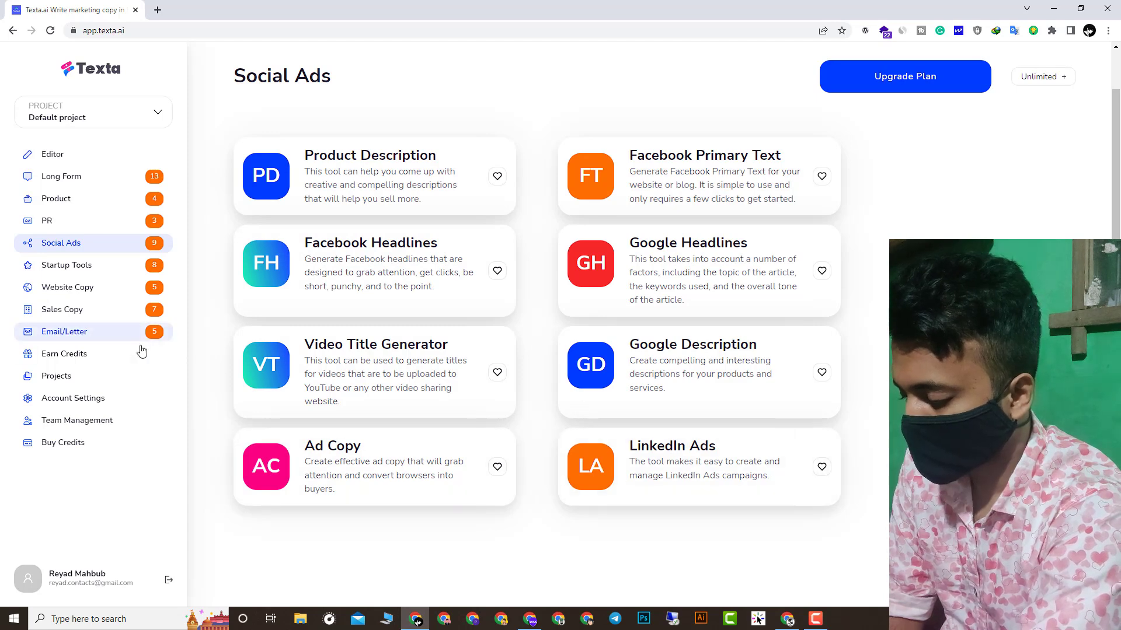
click(86, 338)
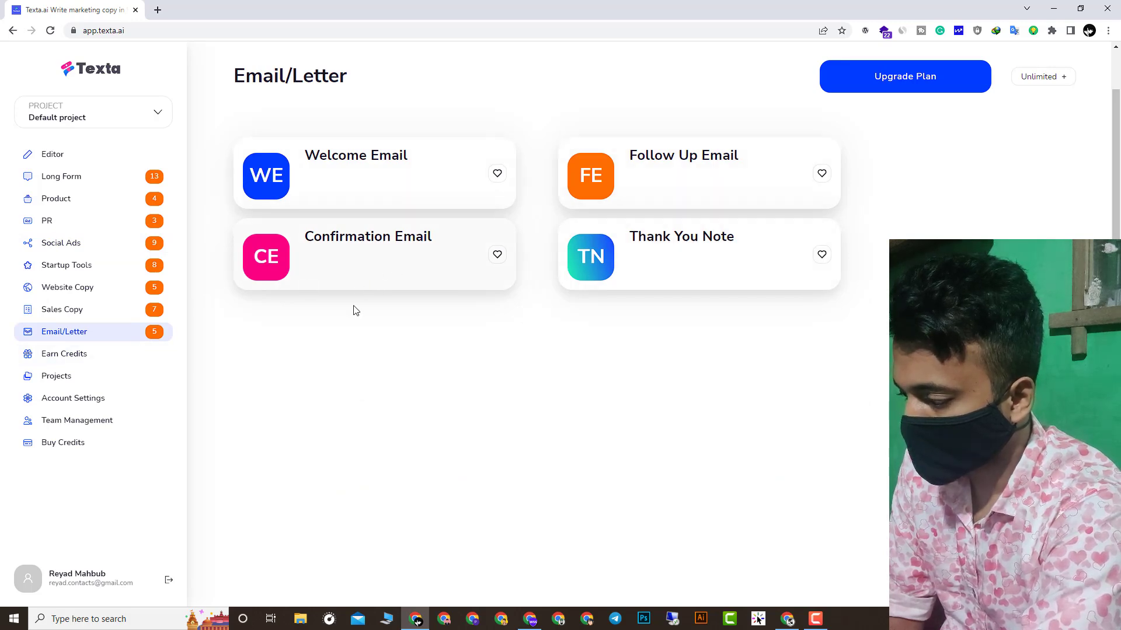
click(339, 228)
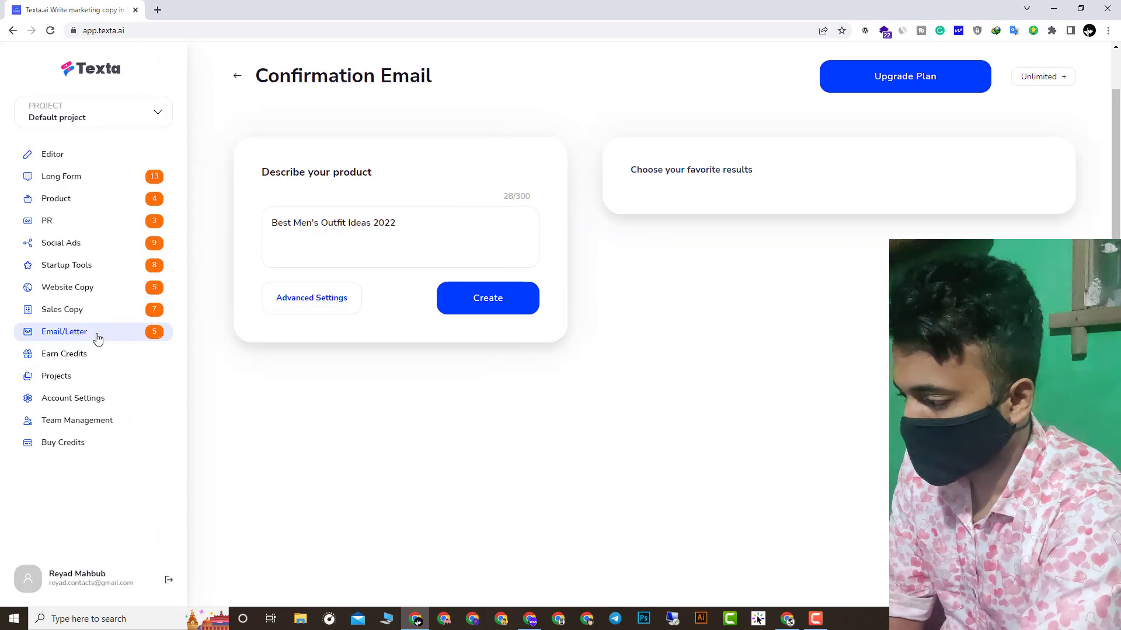
Generate welcome emails with the Welcome Email tool, using the product description "Welcome to themanstyle".
click(97, 339)
click(381, 191)
triple_click(246, 233)
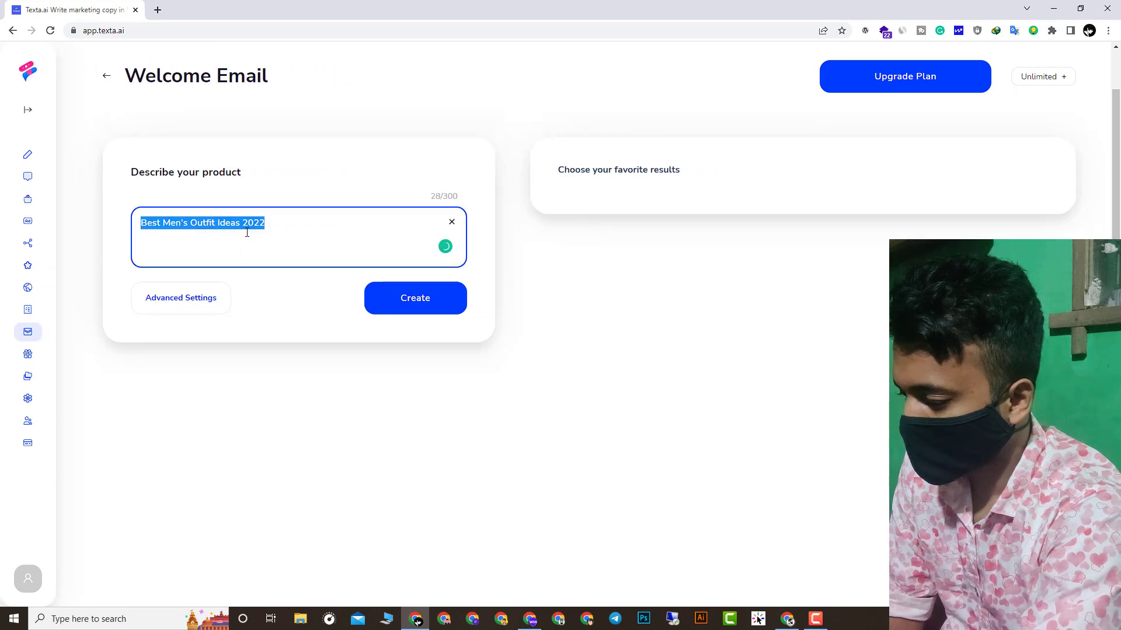
text(Welcome to themanstyle)
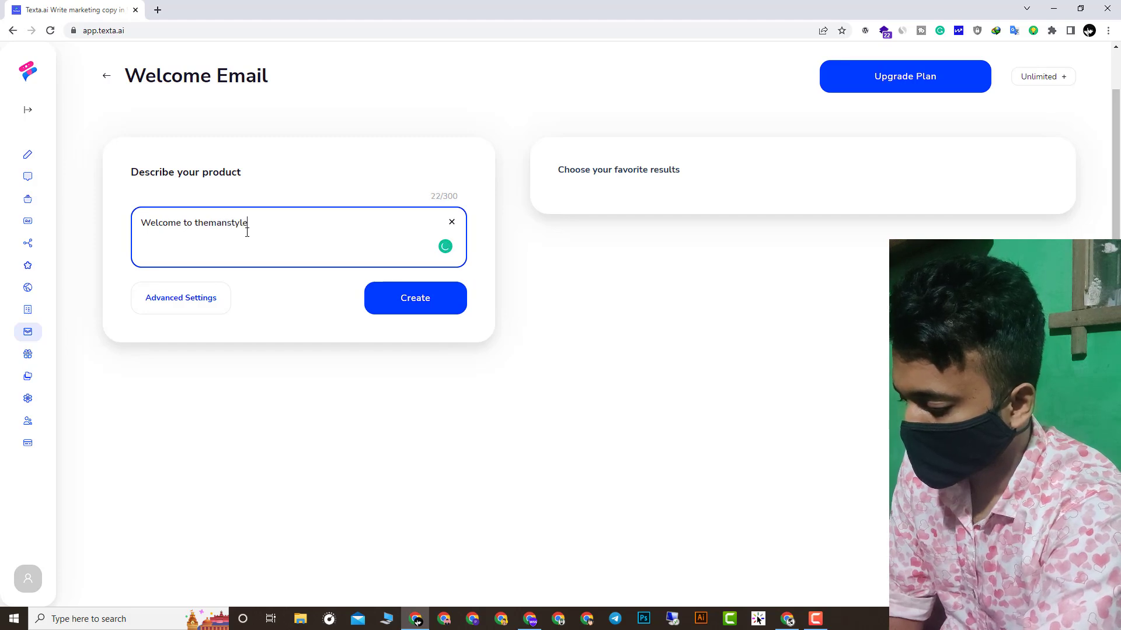
click(413, 308)
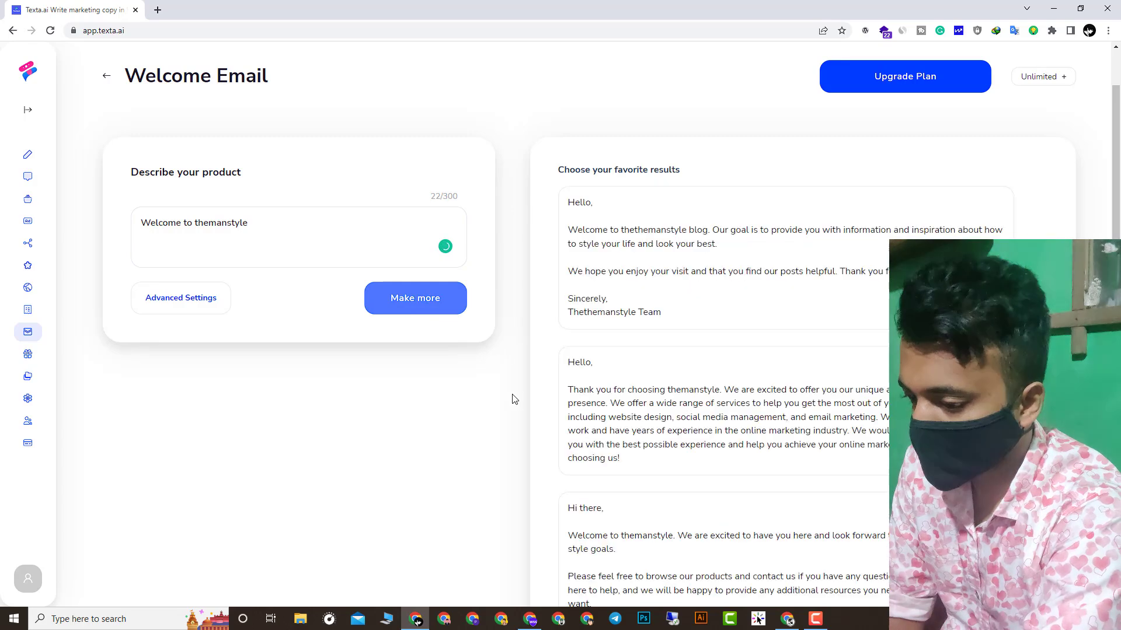
Read through the generated welcome email variants, highlighting the text of the first and second ones.
drag(636, 303, 555, 200)
click(617, 214)
scroll(506, 345, down, 1)
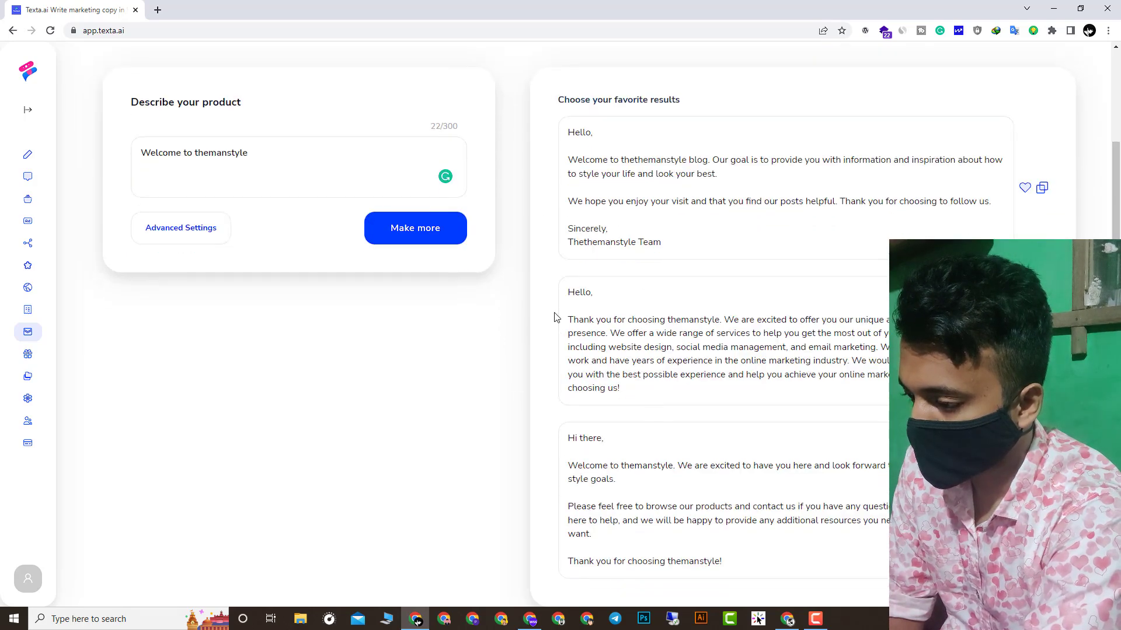
drag(569, 293, 668, 403)
scroll(612, 321, up, 2)
click(577, 282)
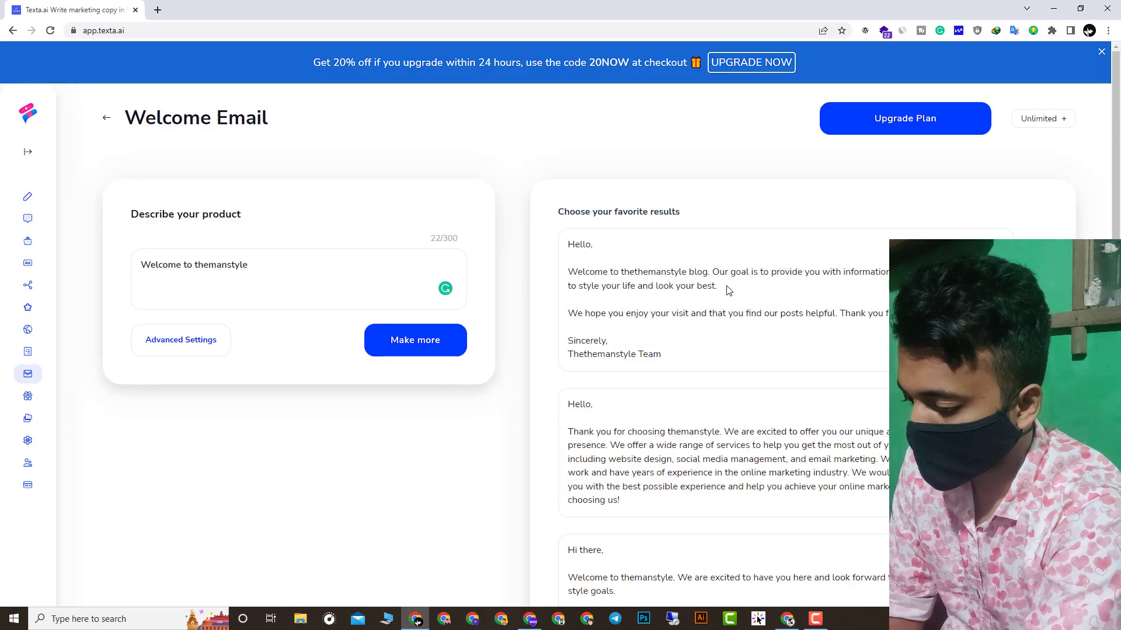
drag(681, 272, 572, 384)
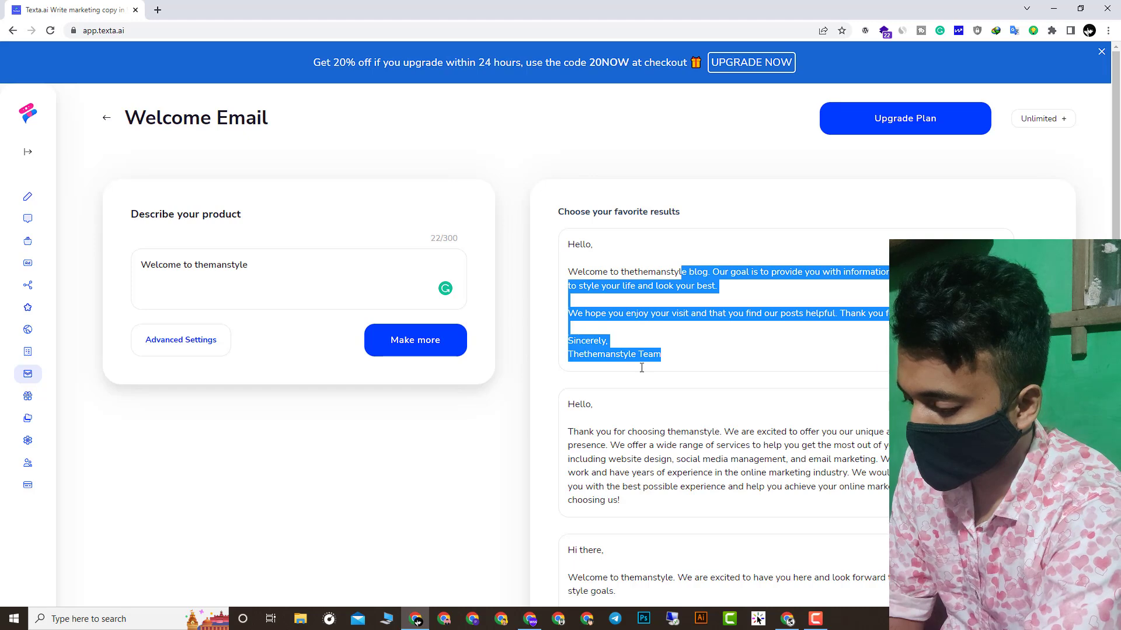
scroll(641, 368, down, 2)
drag(652, 391, 554, 298)
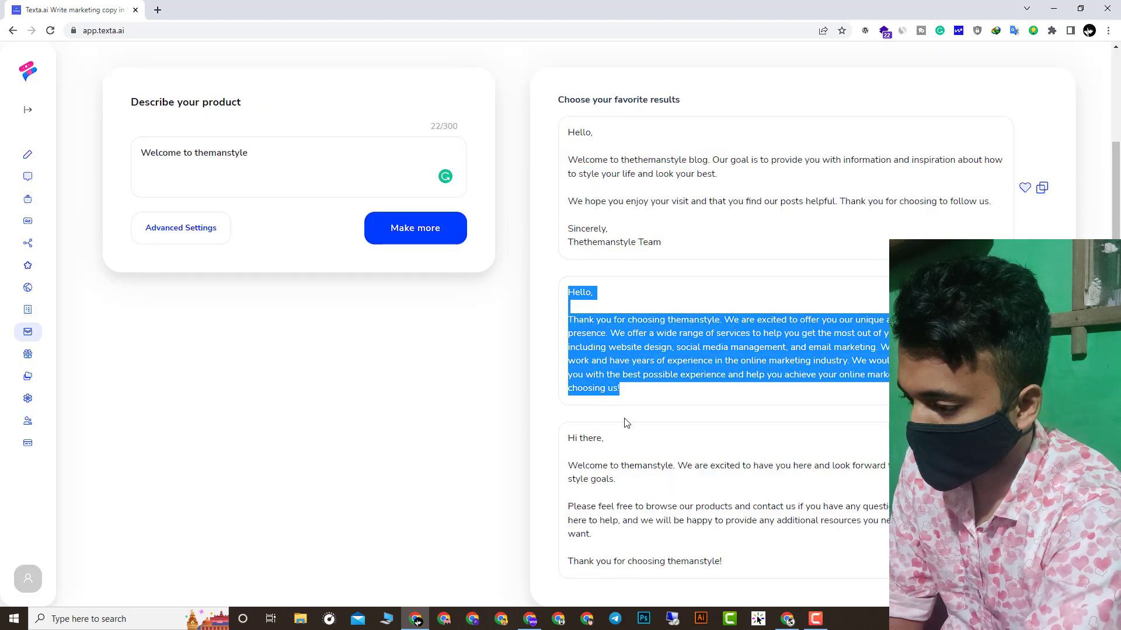
scroll(625, 423, up, 2)
Browse the tools offered under Website Copy, Startup Tools, PR, Product and Sales Copy.
mouse_move(50, 357)
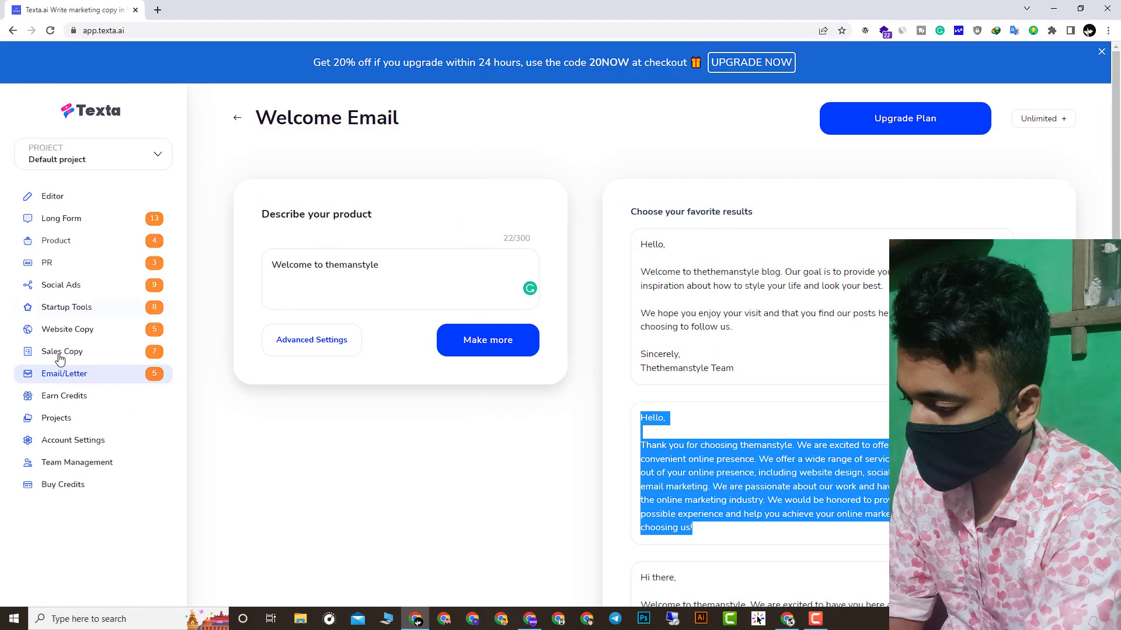
click(80, 396)
click(79, 331)
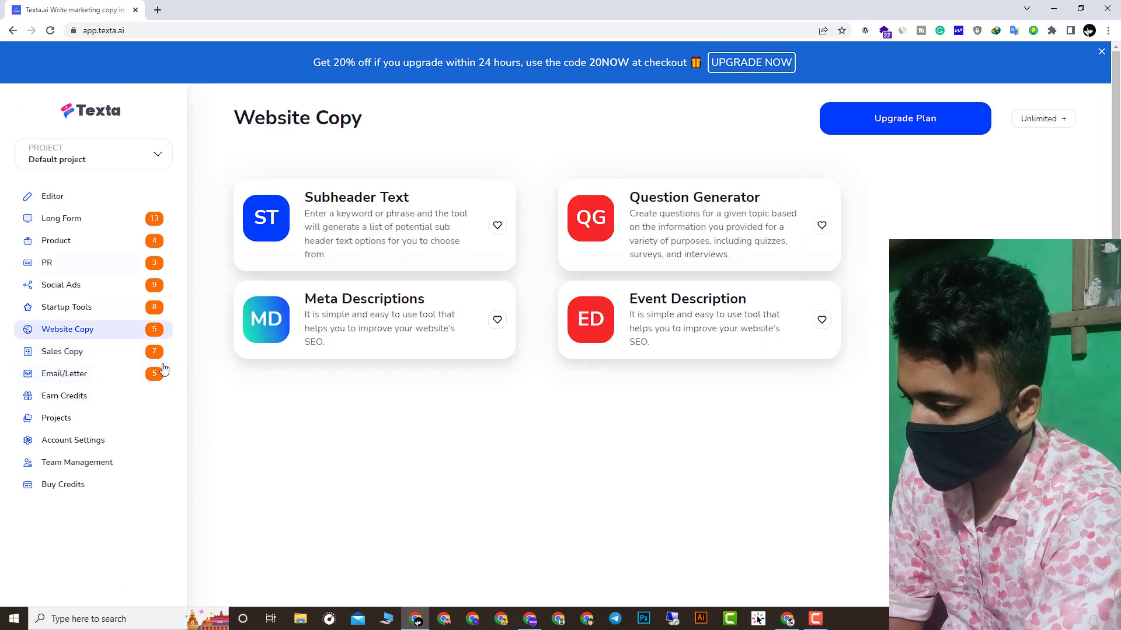
click(65, 318)
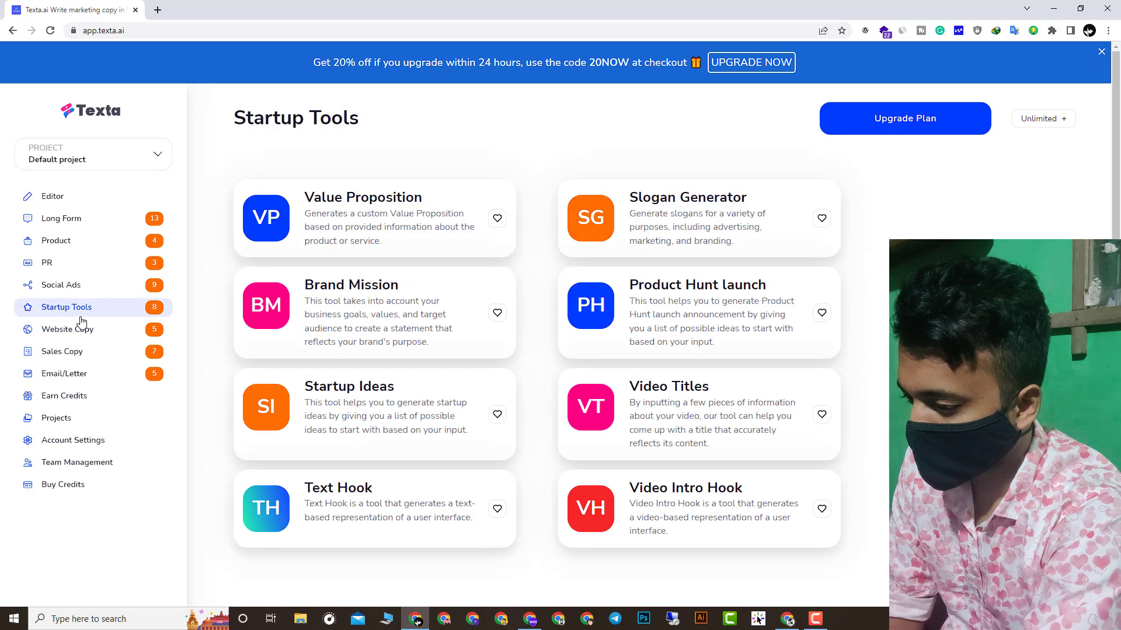
click(53, 265)
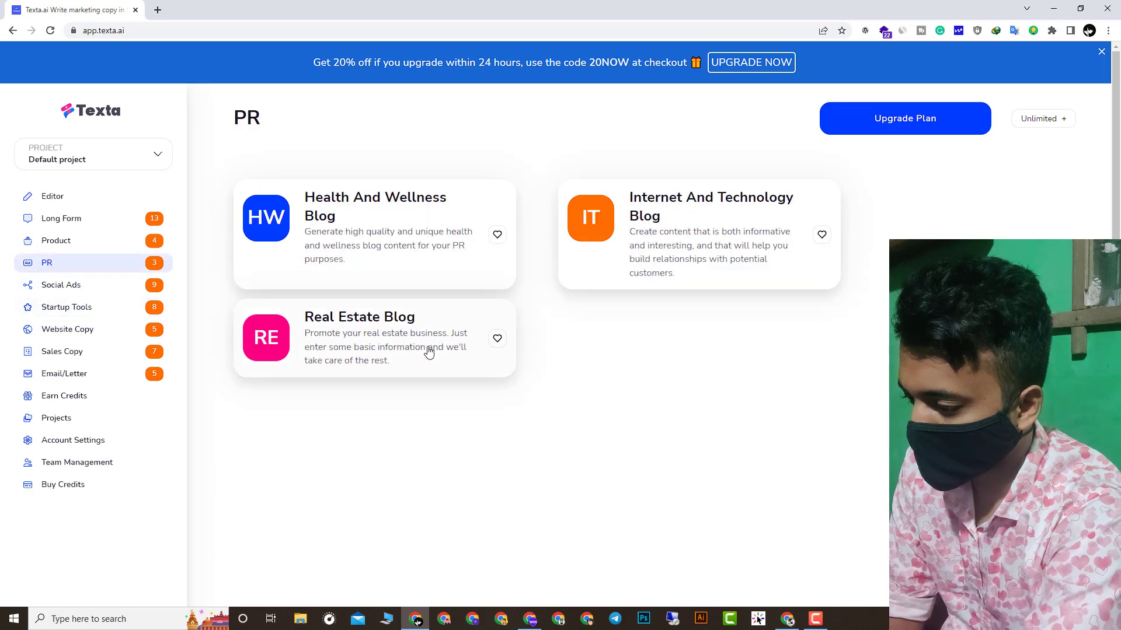
click(59, 240)
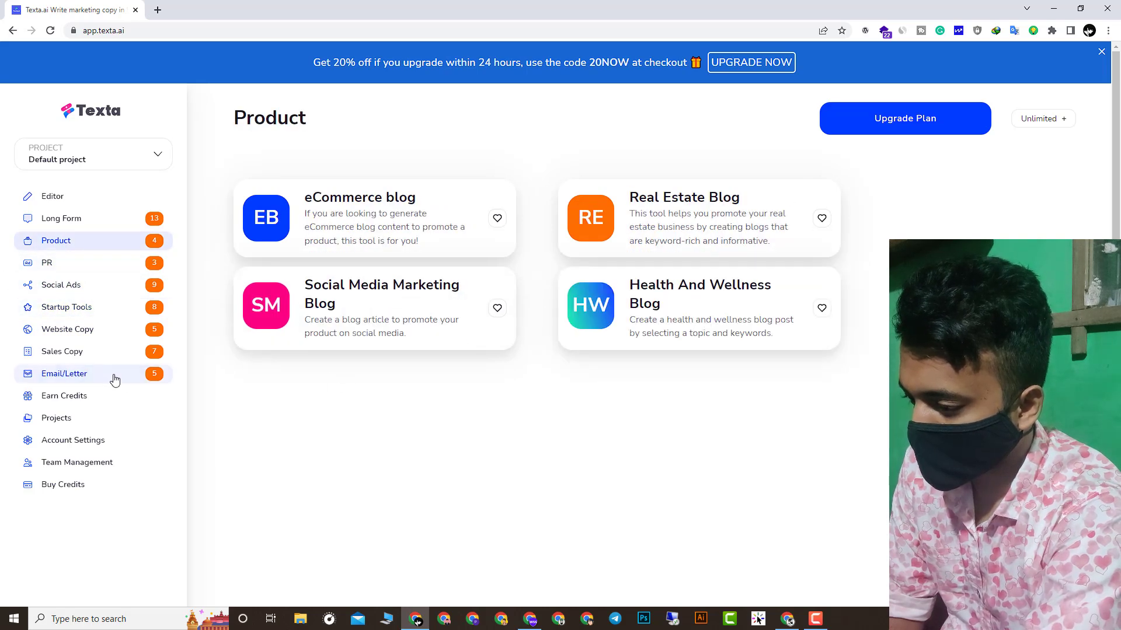
click(87, 359)
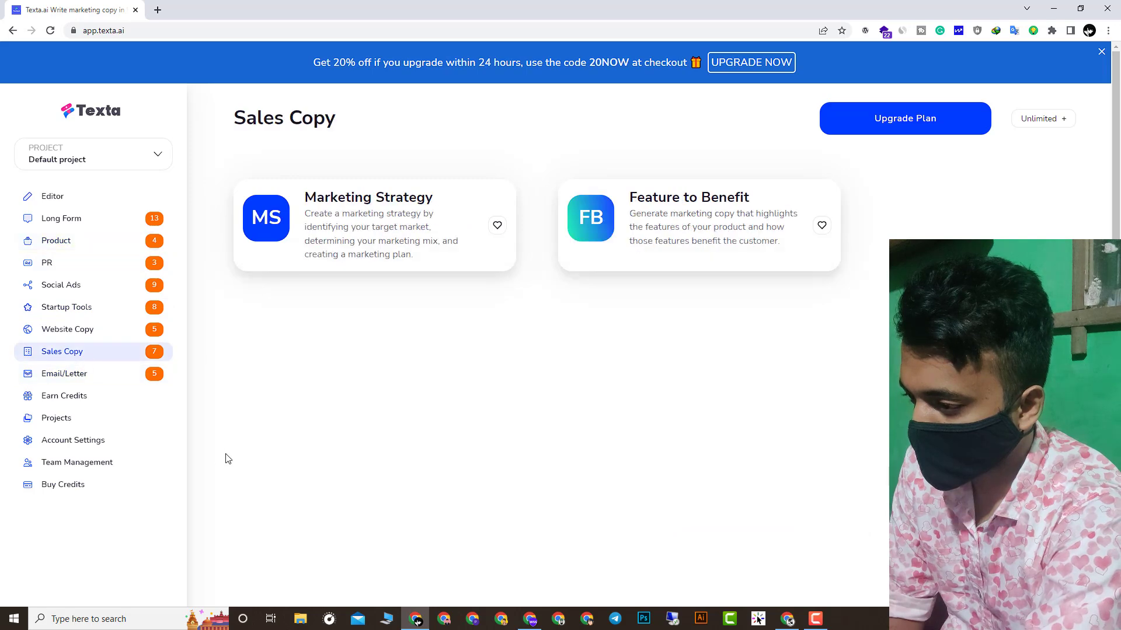
Switch to the Chrome window with duplichecker.com and check the progress of the plagiarism scan.
click(530, 618)
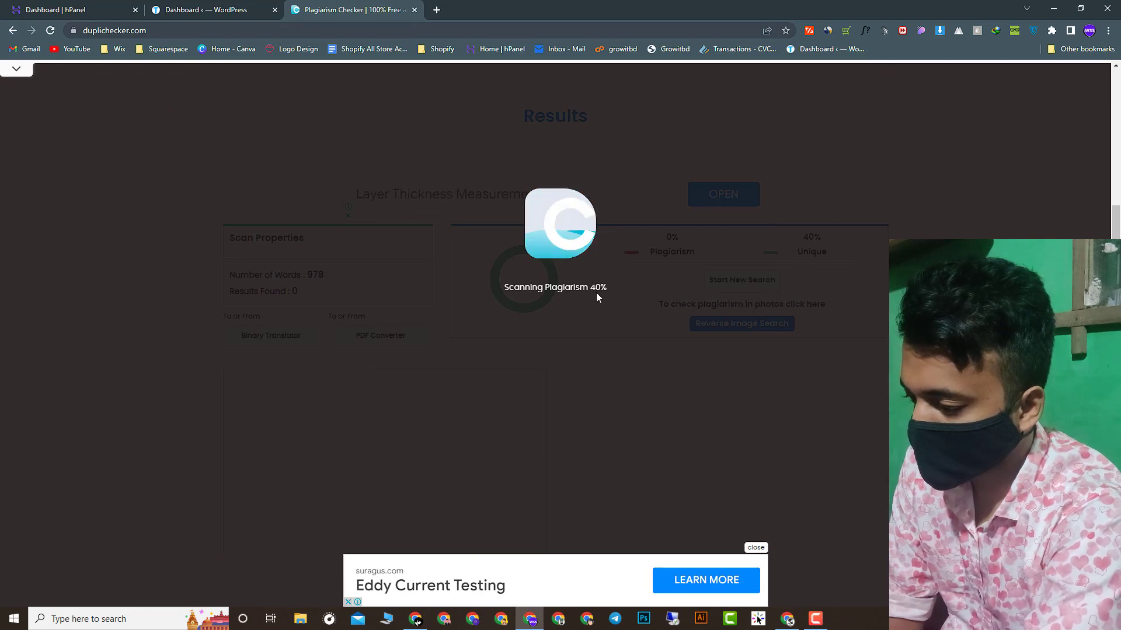
drag(607, 288, 503, 286)
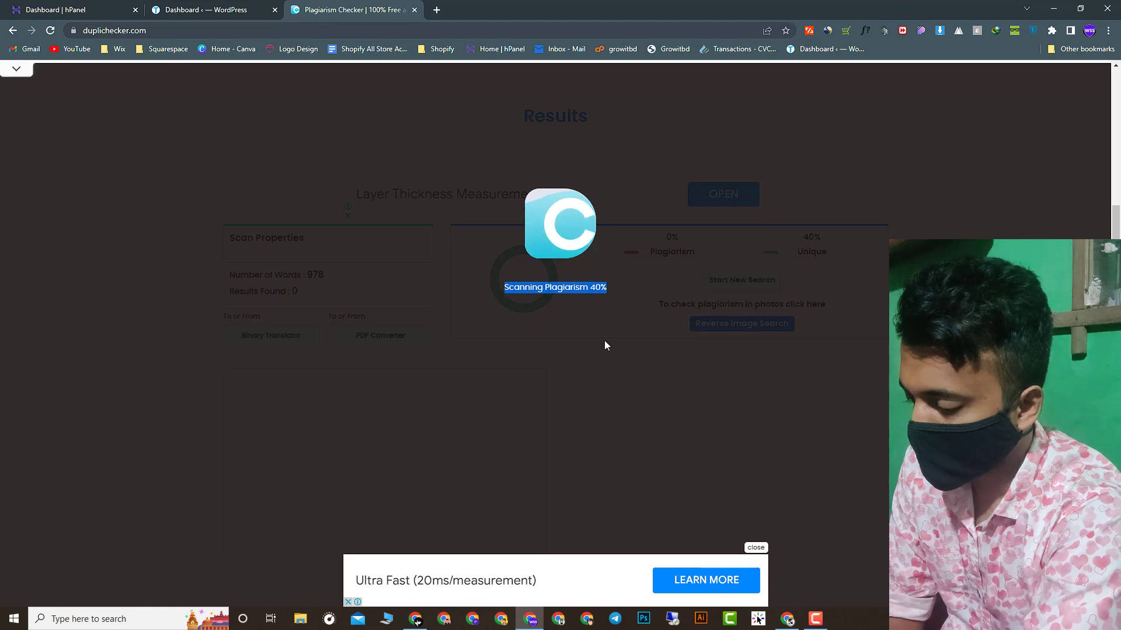
click(481, 294)
drag(503, 288, 612, 289)
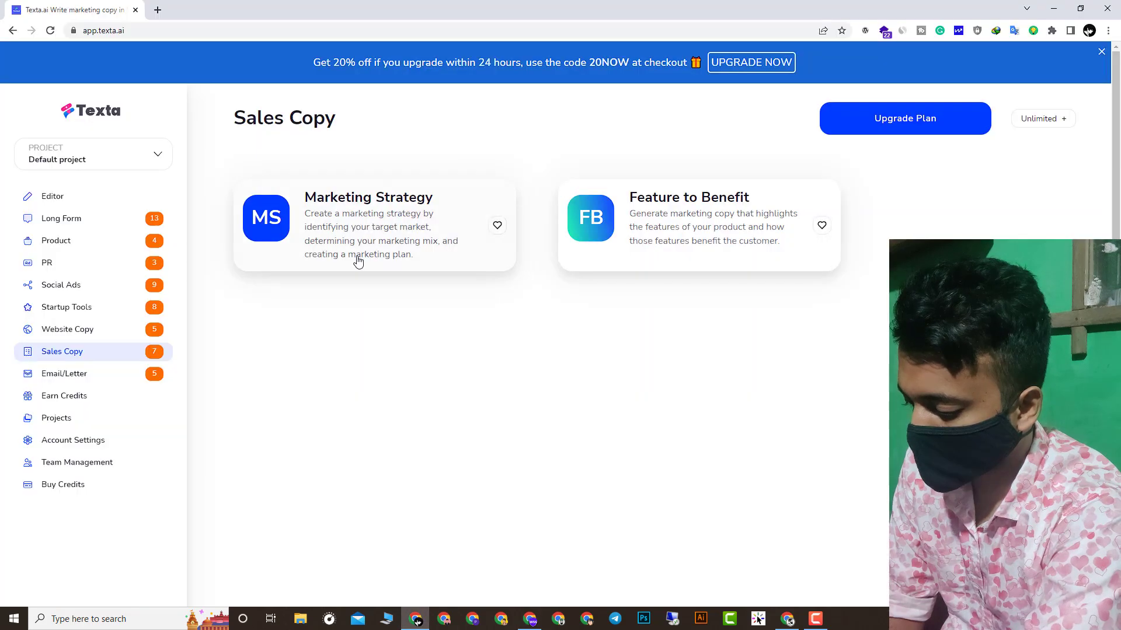
Look over the Startup Tools and Long Form tool lists in Texta.ai.
scroll(107, 311, down, 1)
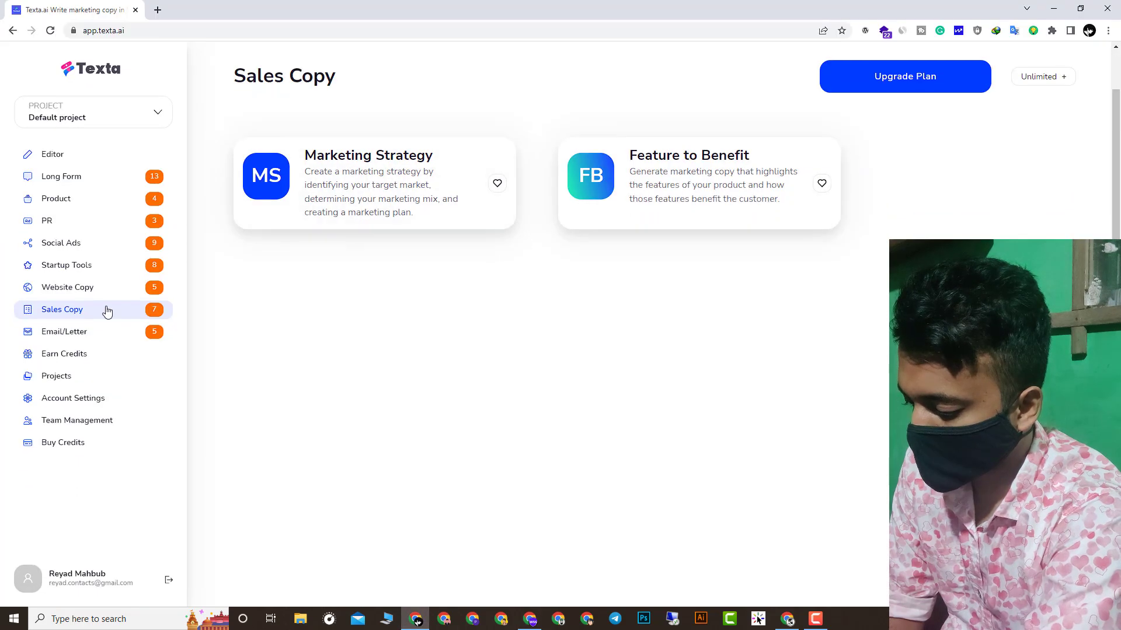
click(75, 267)
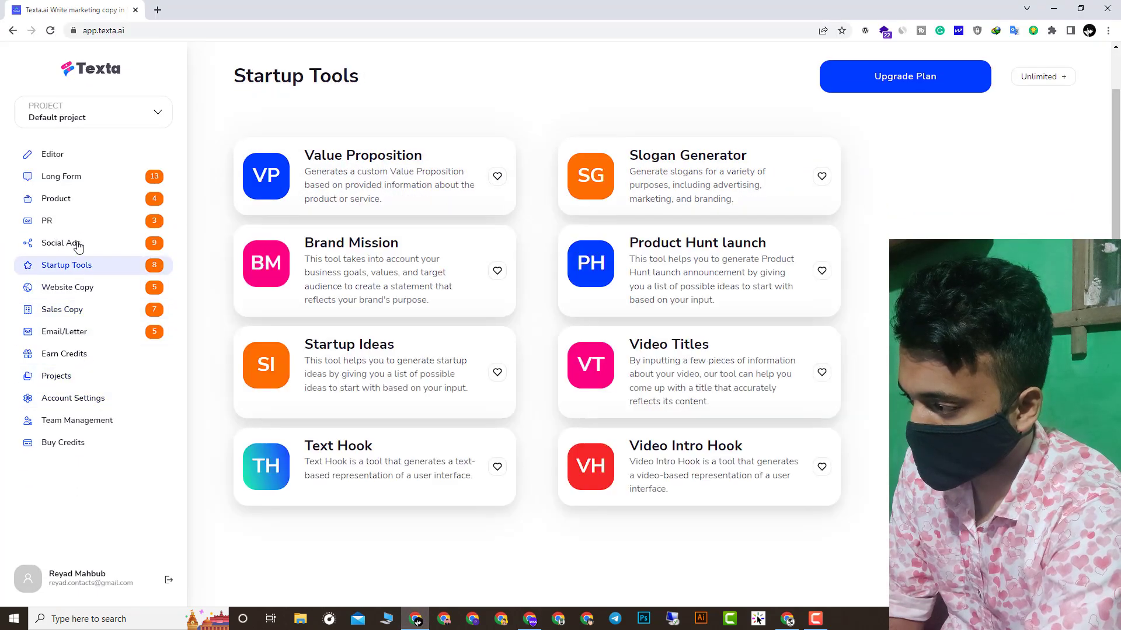
click(78, 179)
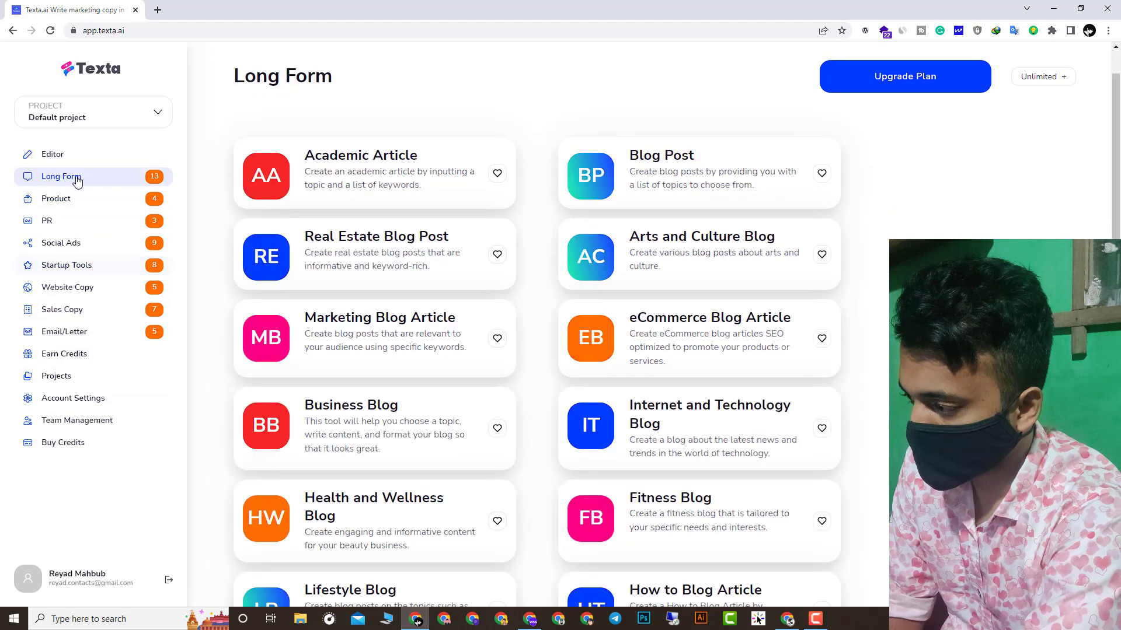
Open the Marketing Blog Article tool and replace the post description with "What is digital marketing?".
scroll(327, 366, down, 1)
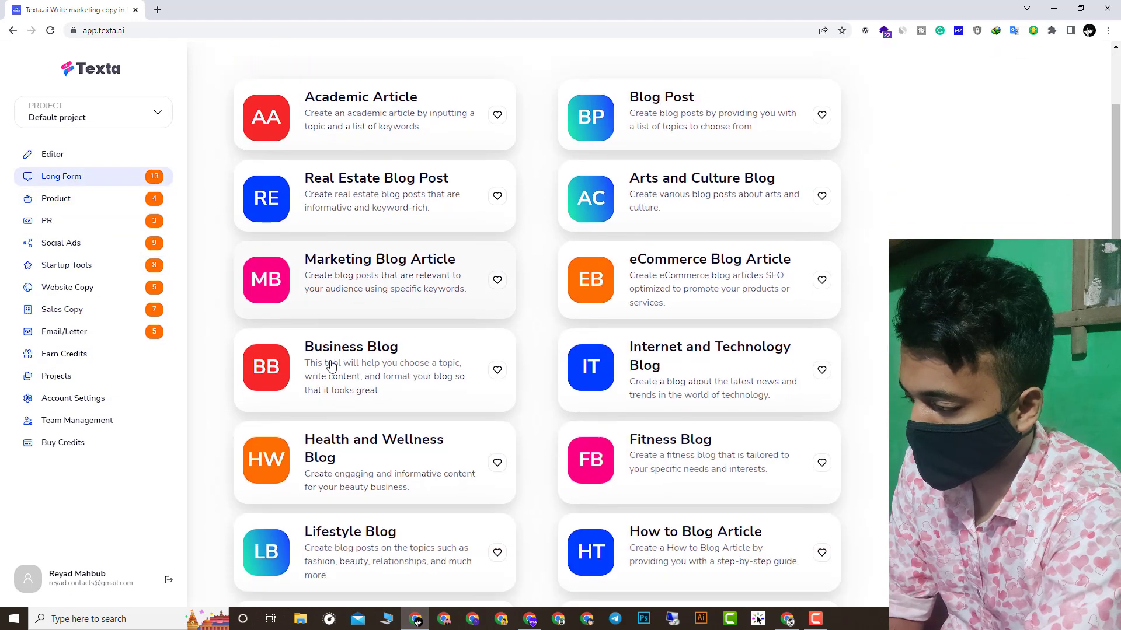
click(335, 277)
triple_click(303, 353)
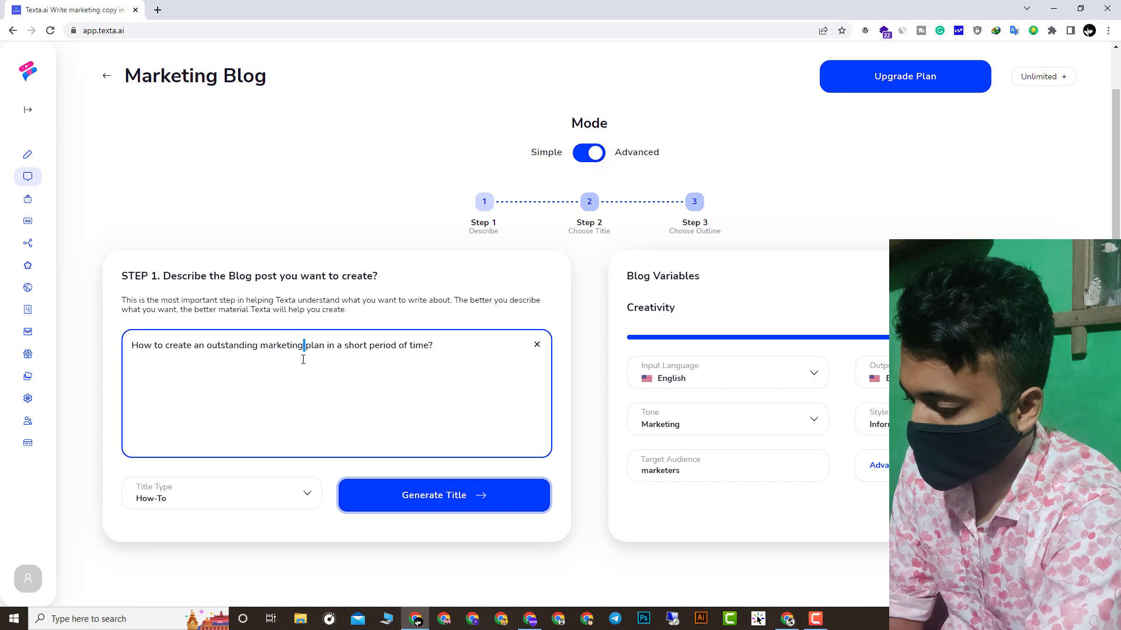
text(Wh)
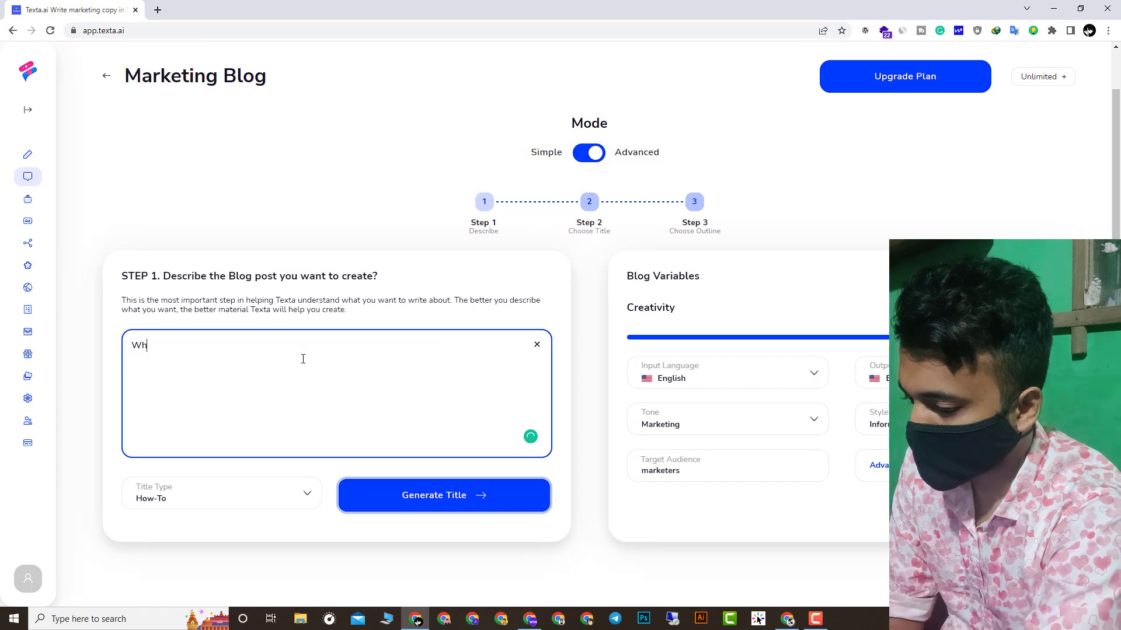
text(at is digit)
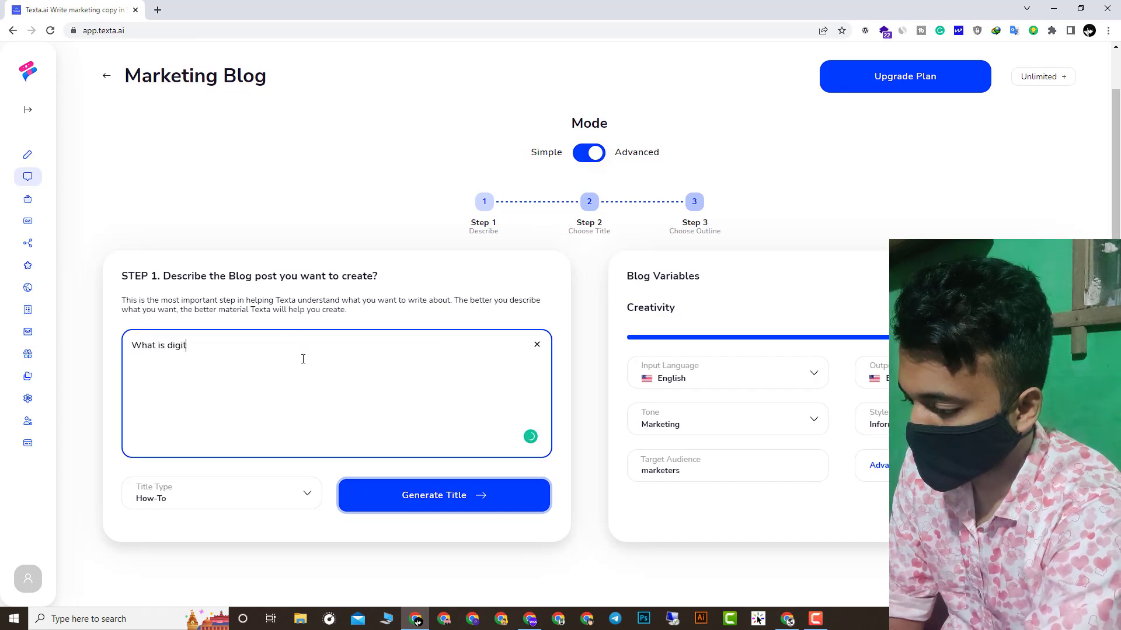
text(al)
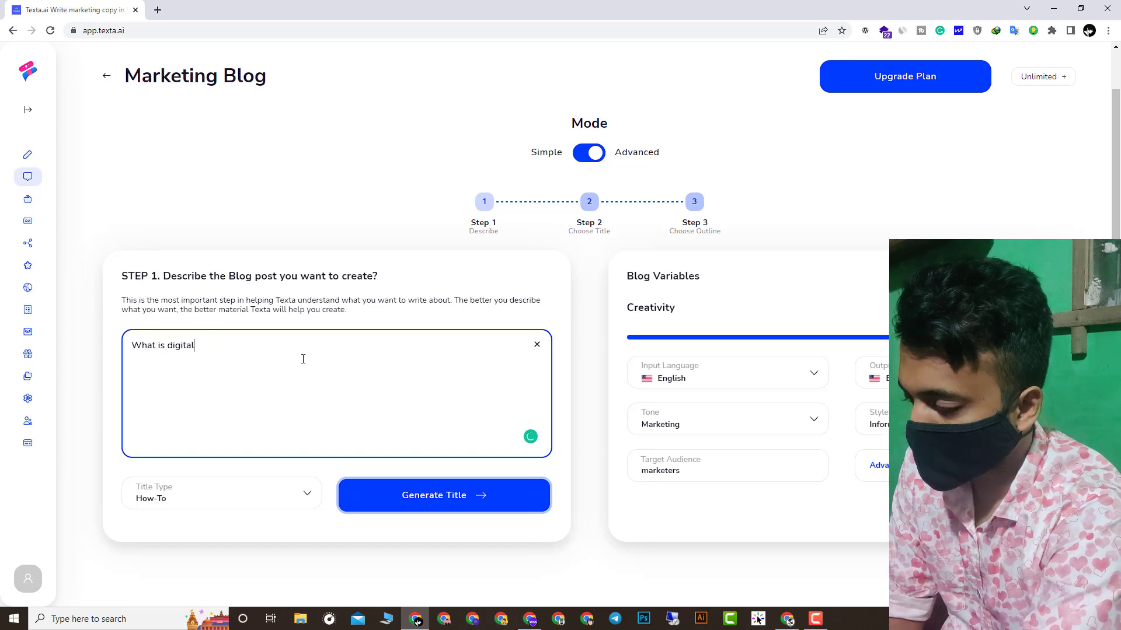
text( am marketing?)
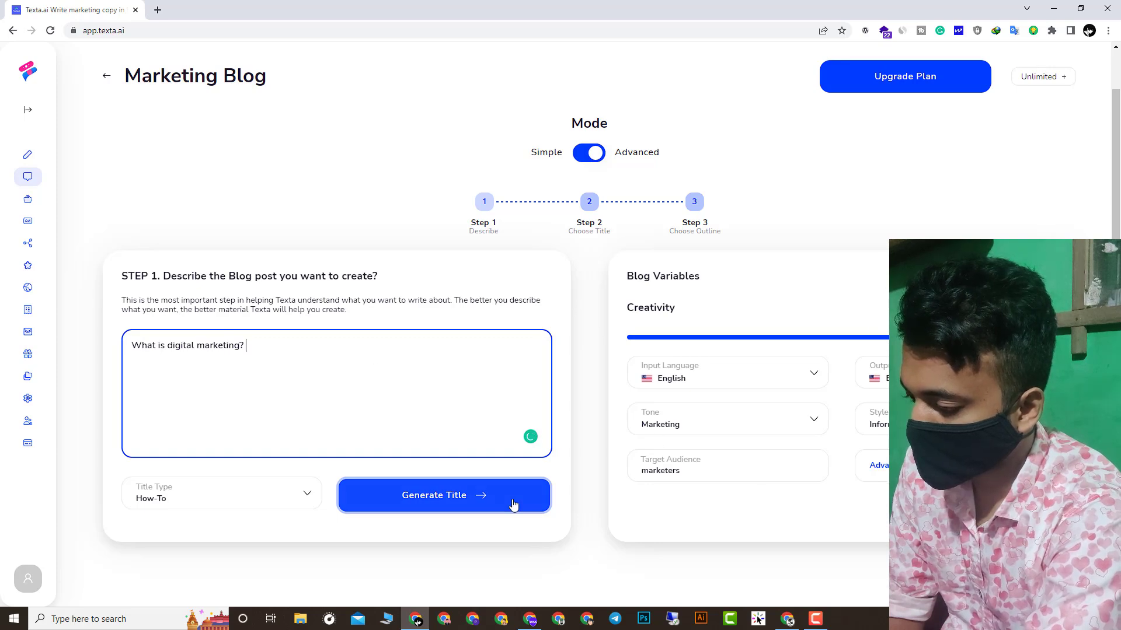
click(418, 621)
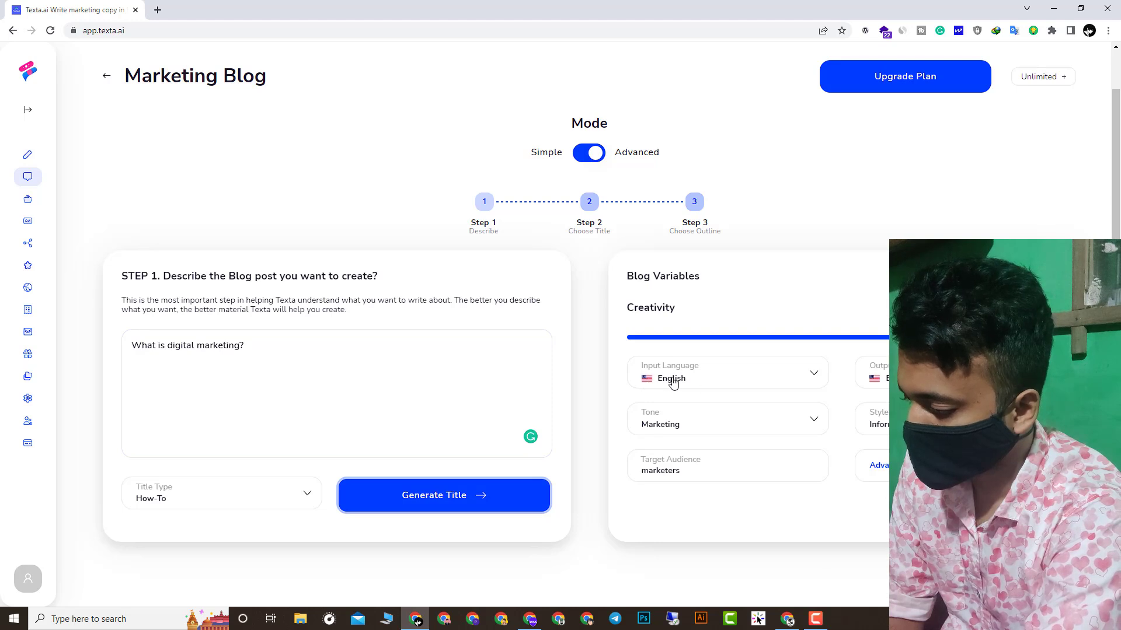
Look through the input language, output language, tone, style and target audience settings of the marketing blog.
click(742, 382)
click(759, 371)
scroll(730, 455, down, 5)
scroll(734, 473, up, 5)
click(712, 375)
click(872, 373)
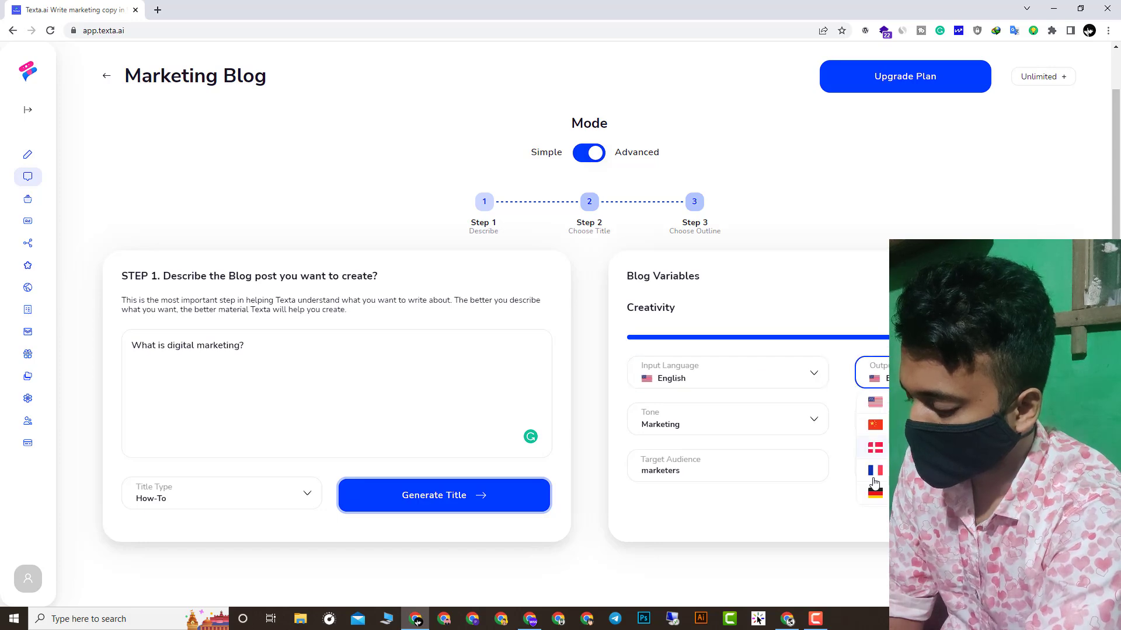
click(705, 417)
click(757, 425)
click(873, 419)
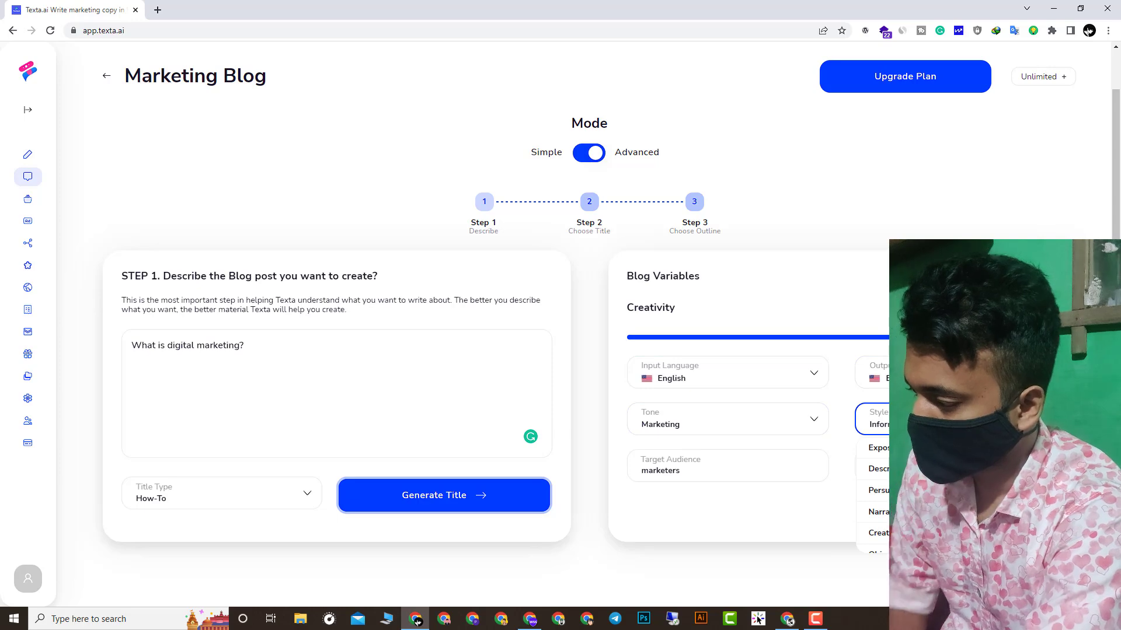
double_click(666, 470)
click(759, 514)
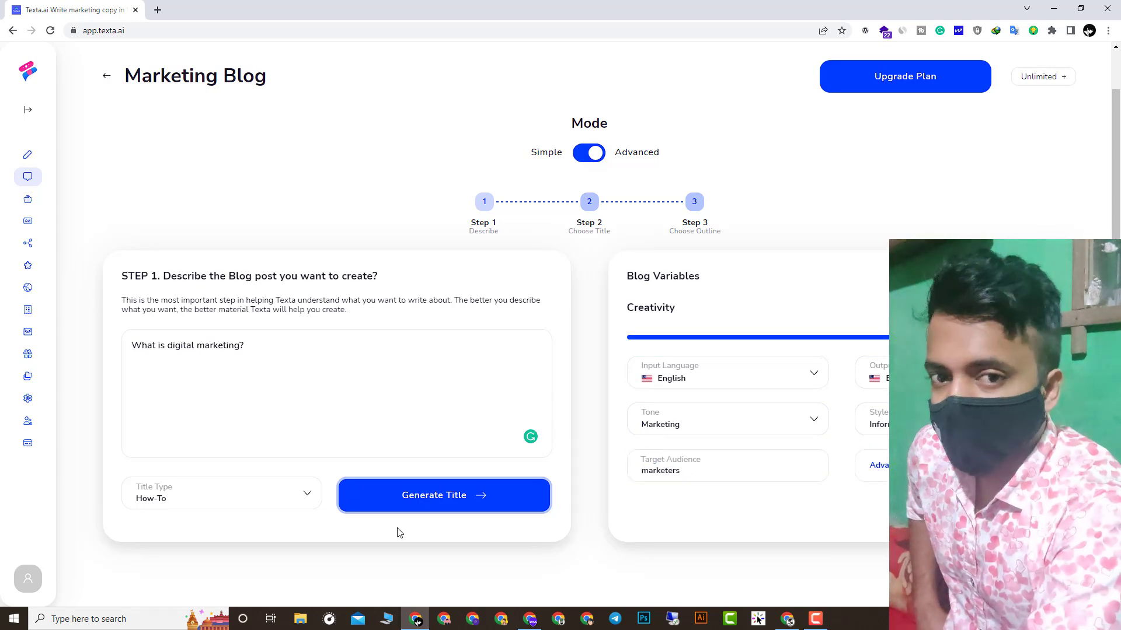
Generate titles, keep "The Complete Guide to Digital Marketing!", and generate its outline and full article.
click(363, 514)
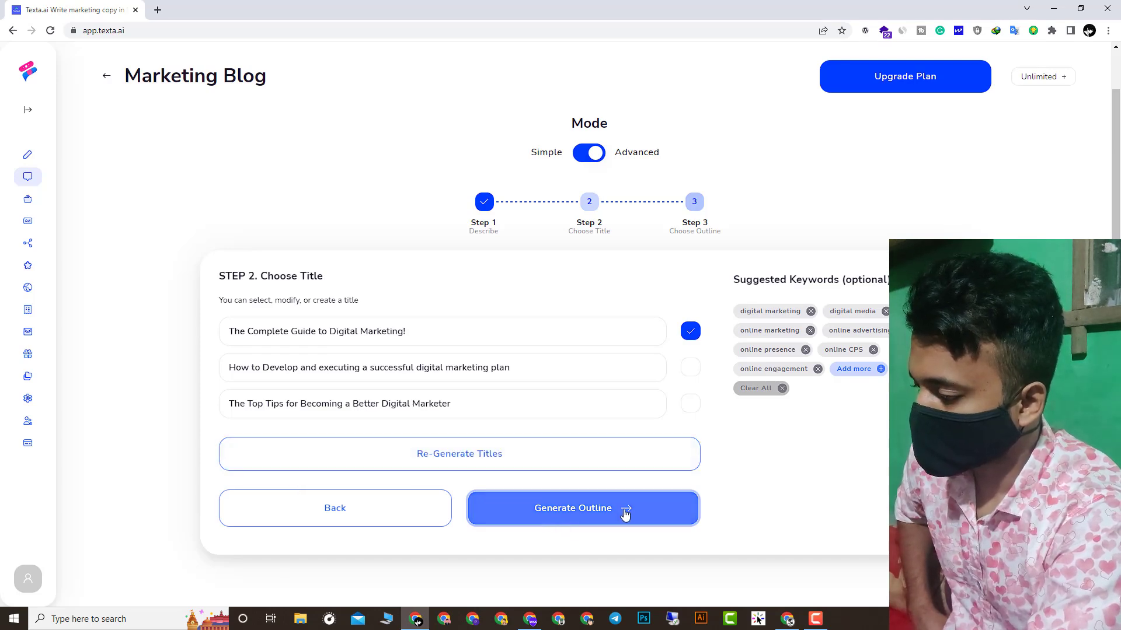
click(533, 509)
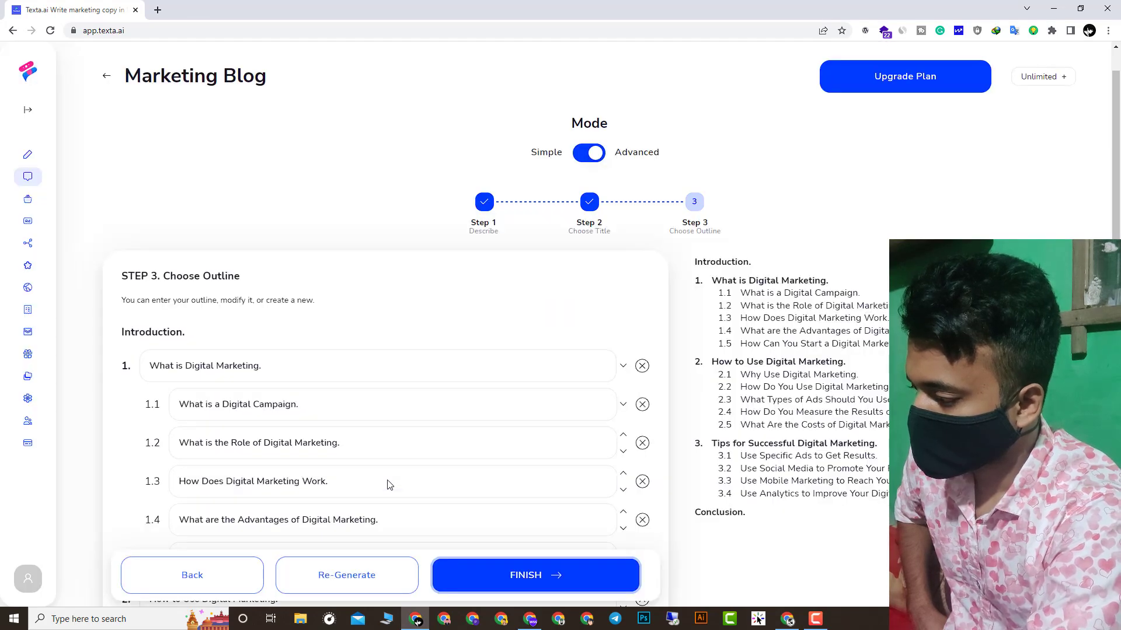
scroll(389, 484, down, 5)
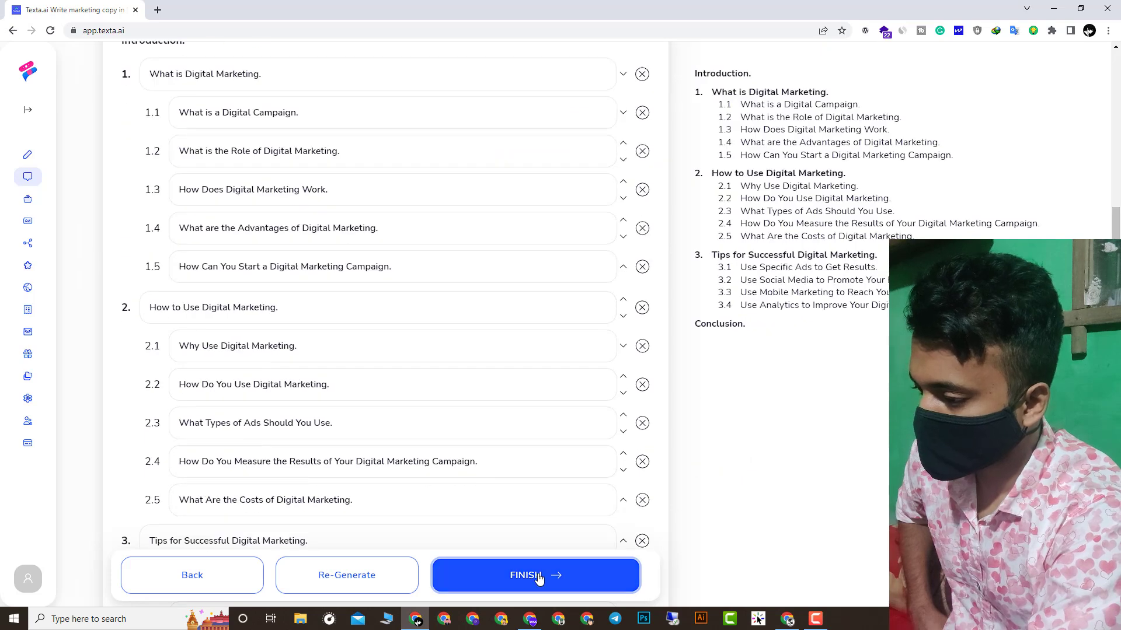
click(537, 576)
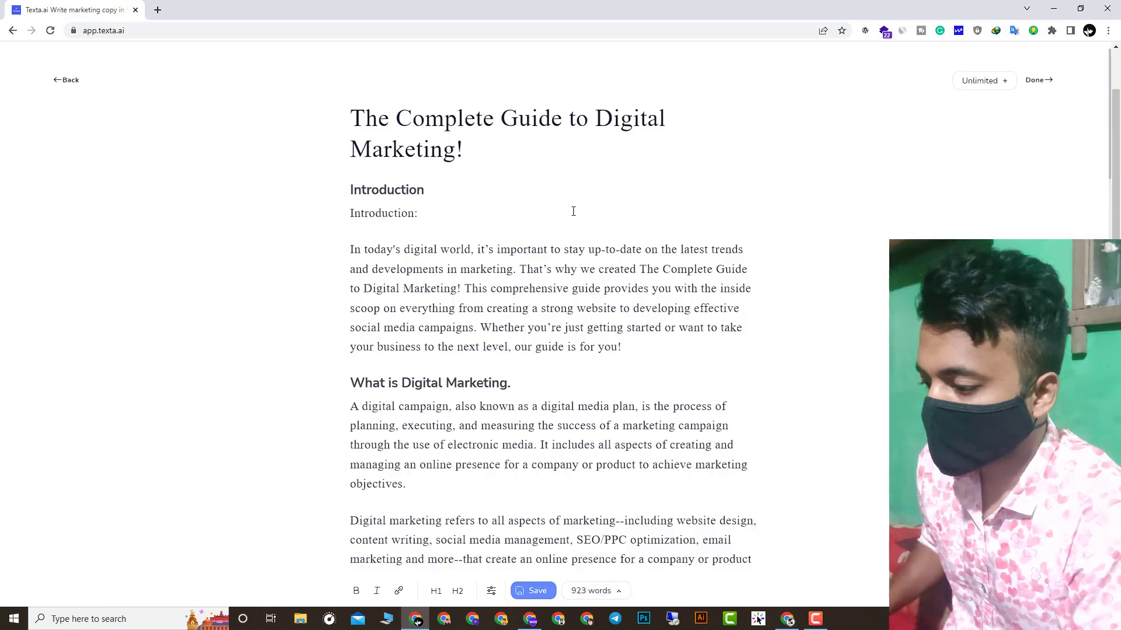
Skim the generated digital marketing article from its title to the conclusion.
click(352, 120)
scroll(414, 278, down, 20)
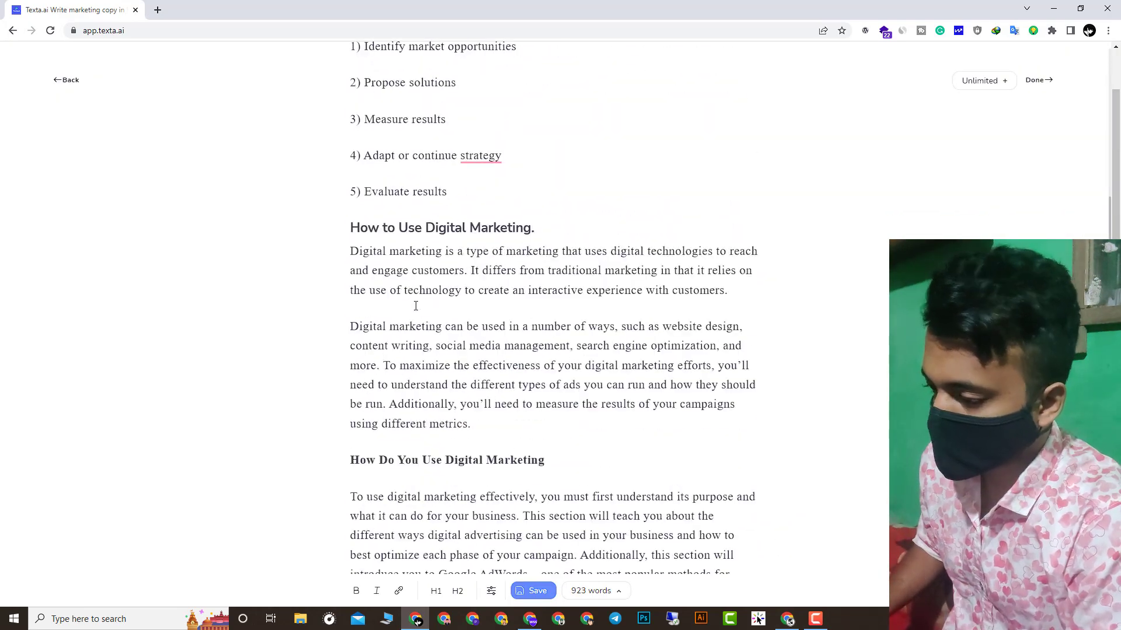
scroll(416, 306, down, 6)
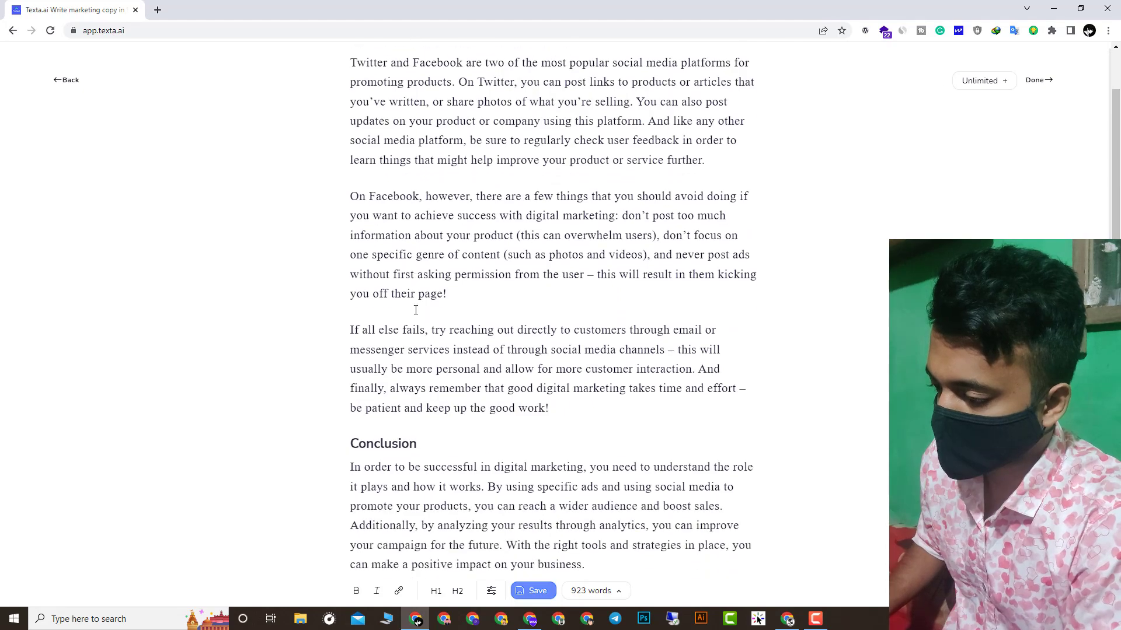
scroll(423, 372, up, 13)
scroll(424, 371, up, 12)
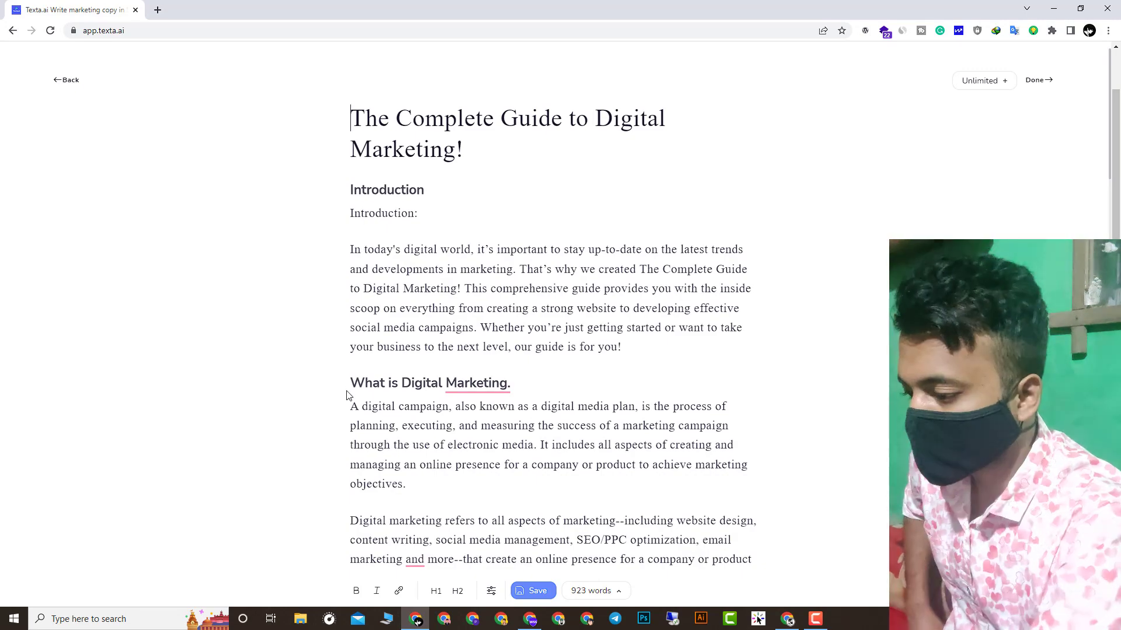
Read through the article's sections, highlighting the "Tips for Successful Digital Marketing." heading.
scroll(471, 408, down, 7)
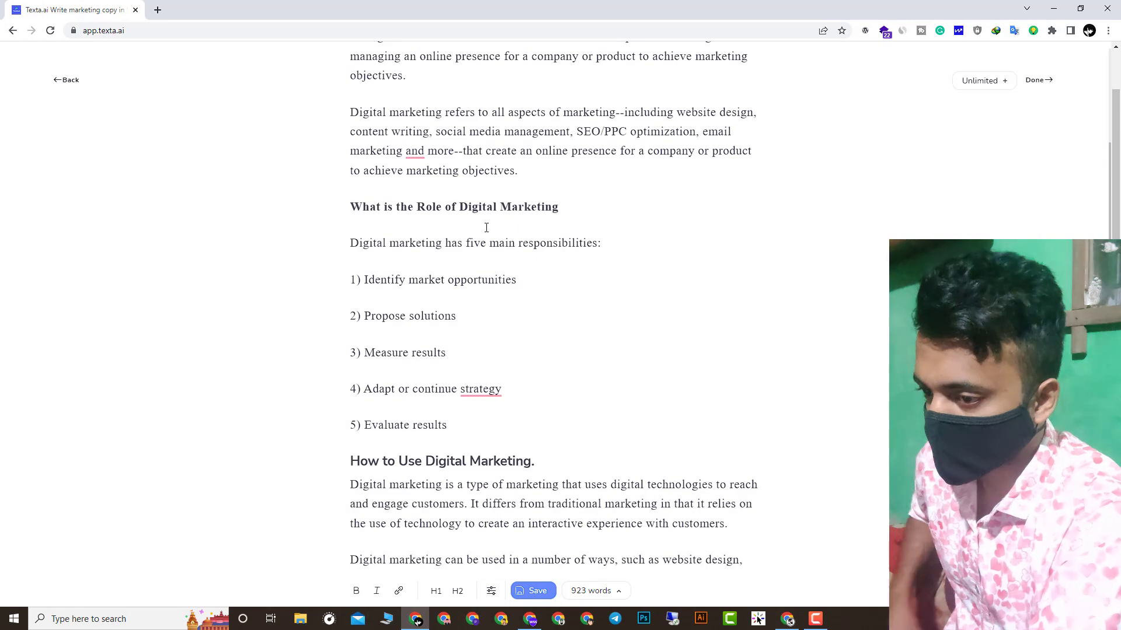
scroll(359, 397, down, 2)
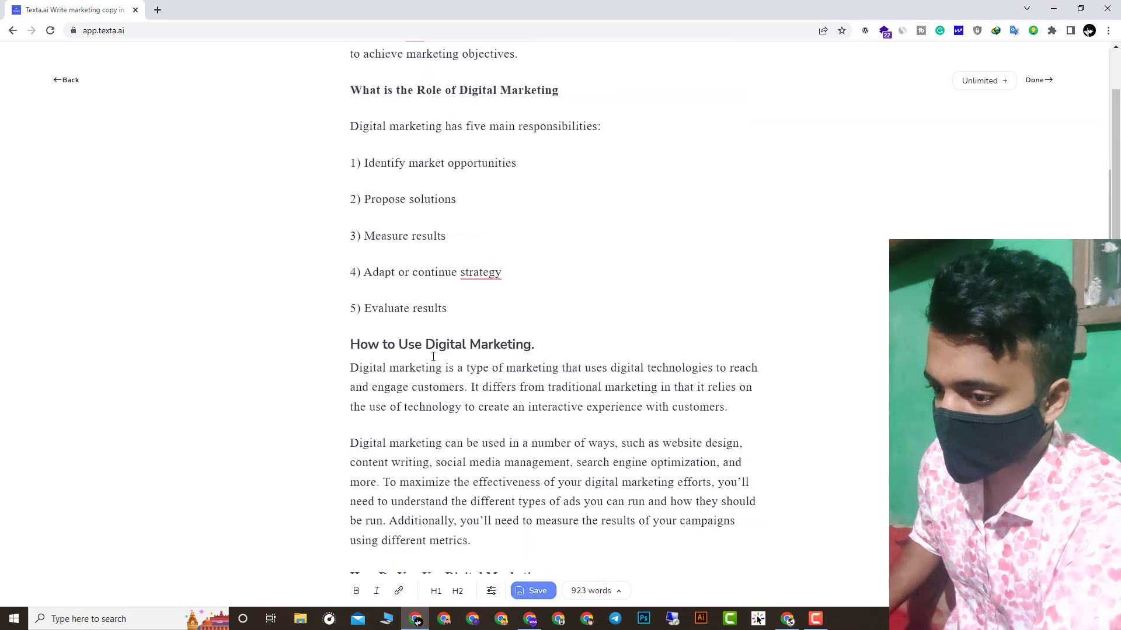
scroll(408, 276, down, 8)
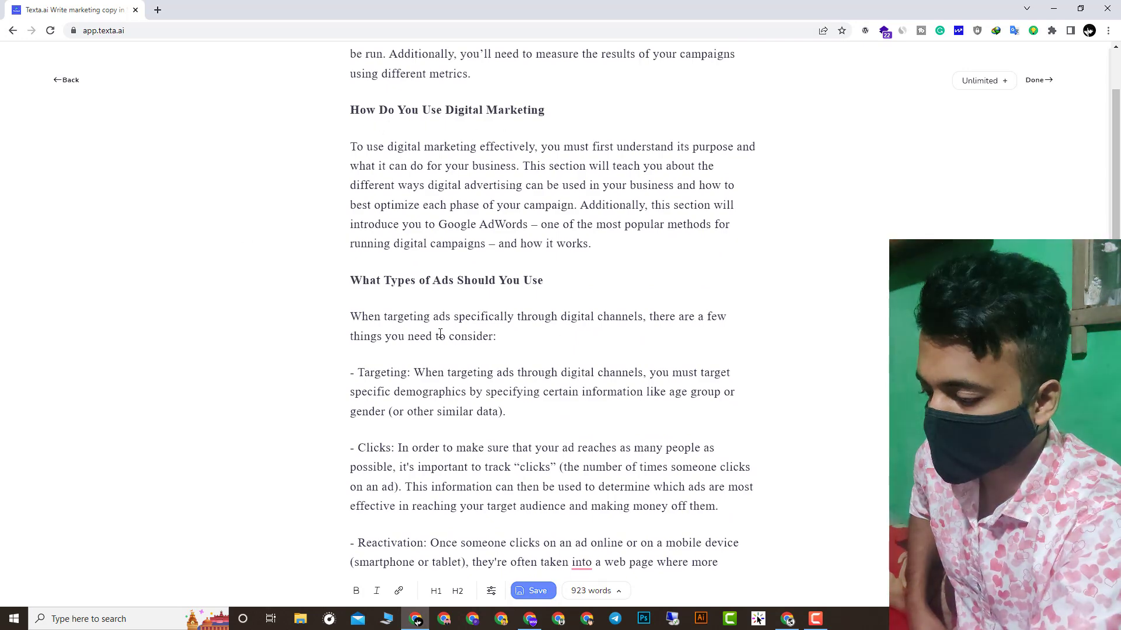
scroll(576, 306, down, 6)
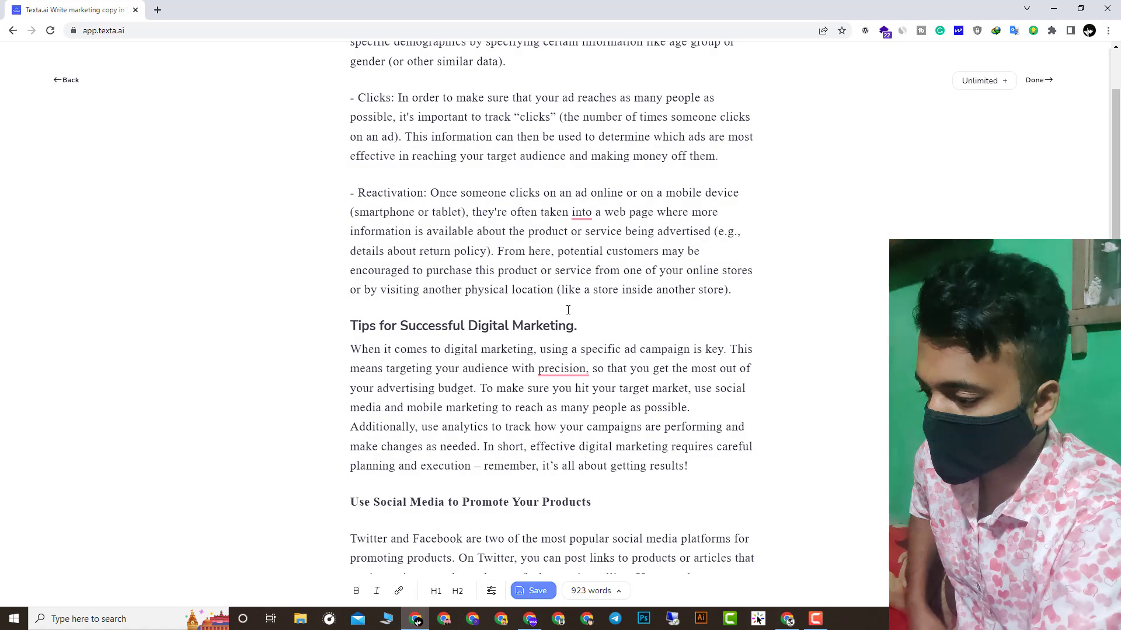
drag(627, 333, 319, 326)
scroll(409, 214, down, 6)
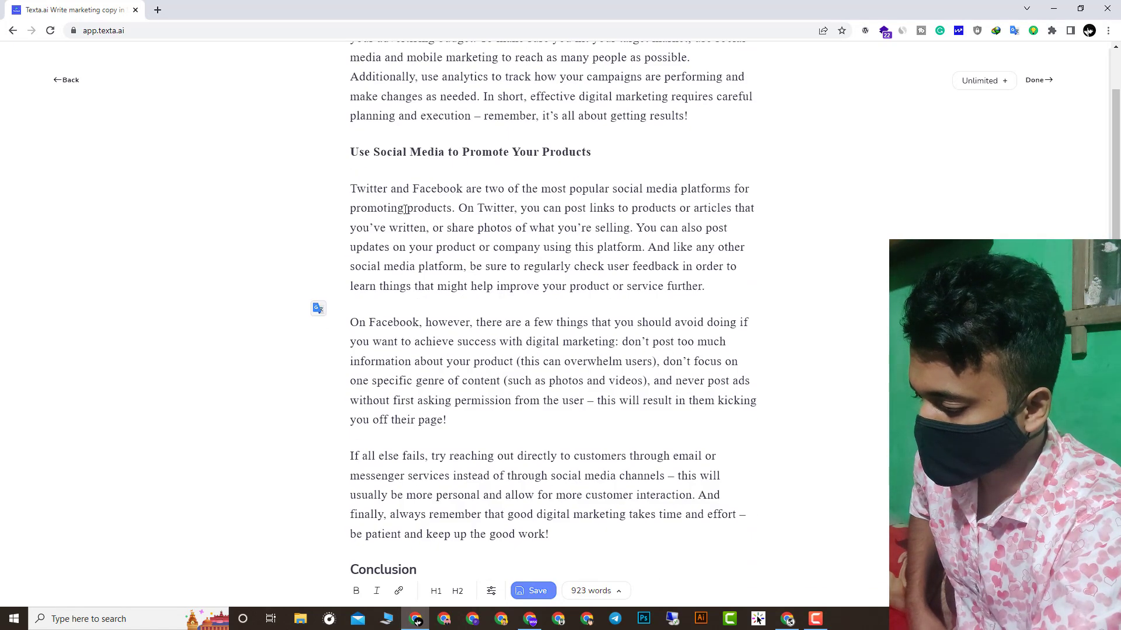
scroll(489, 369, down, 3)
scroll(402, 430, up, 17)
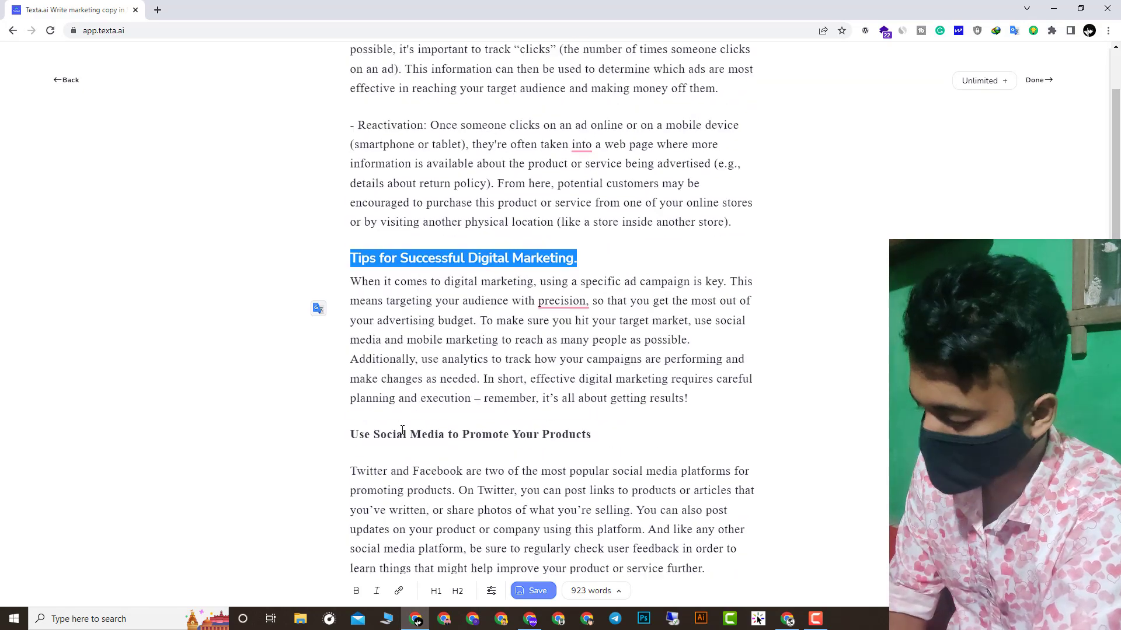
scroll(402, 430, up, 12)
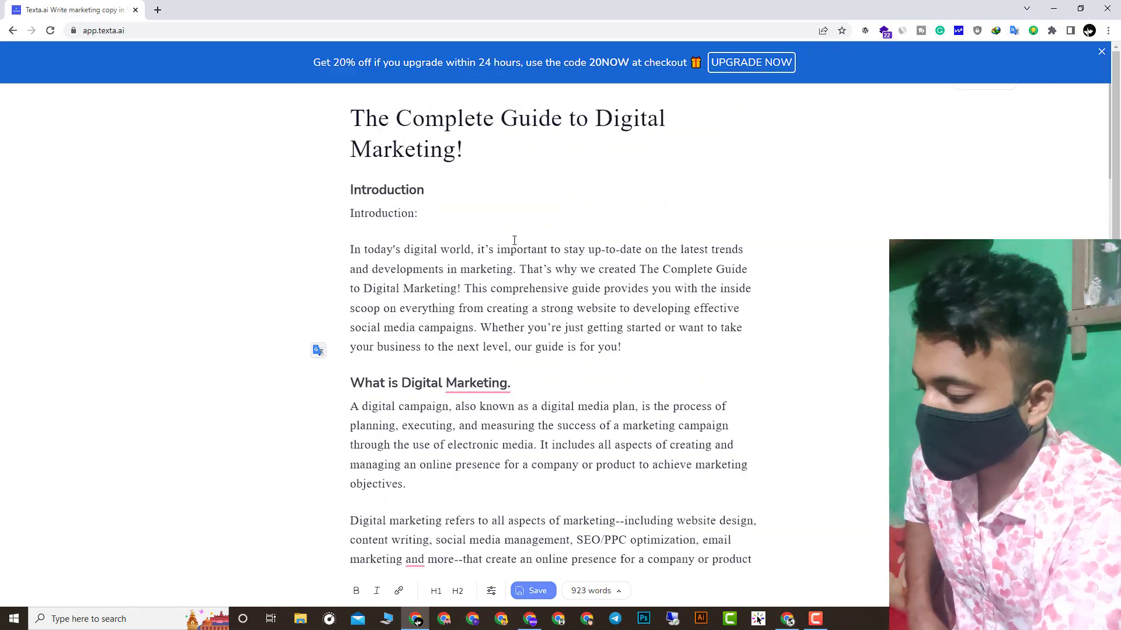
Highlight the article's title and introduction, and view the grammar suggestion for "precision," in the tips section.
click(364, 116)
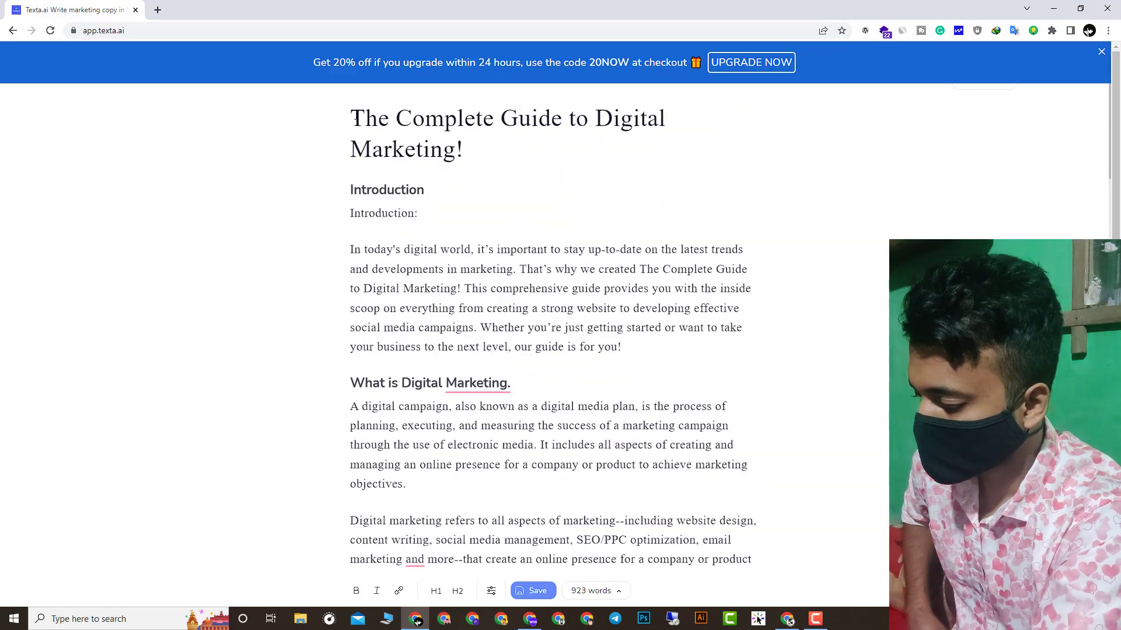
drag(356, 118, 658, 383)
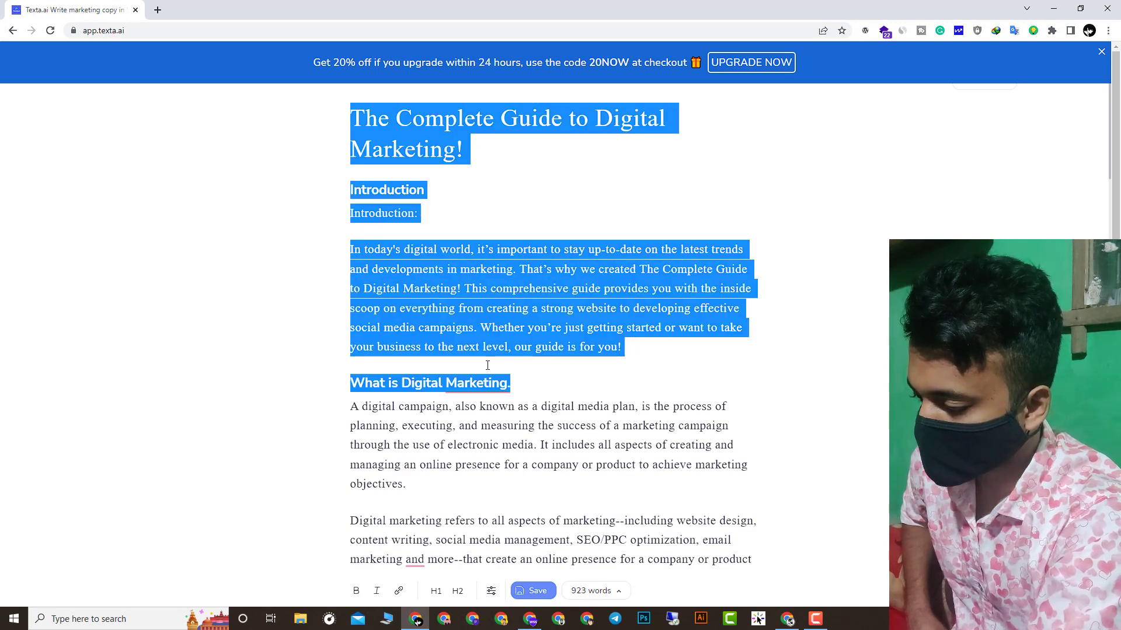
scroll(487, 366, down, 14)
scroll(485, 366, down, 9)
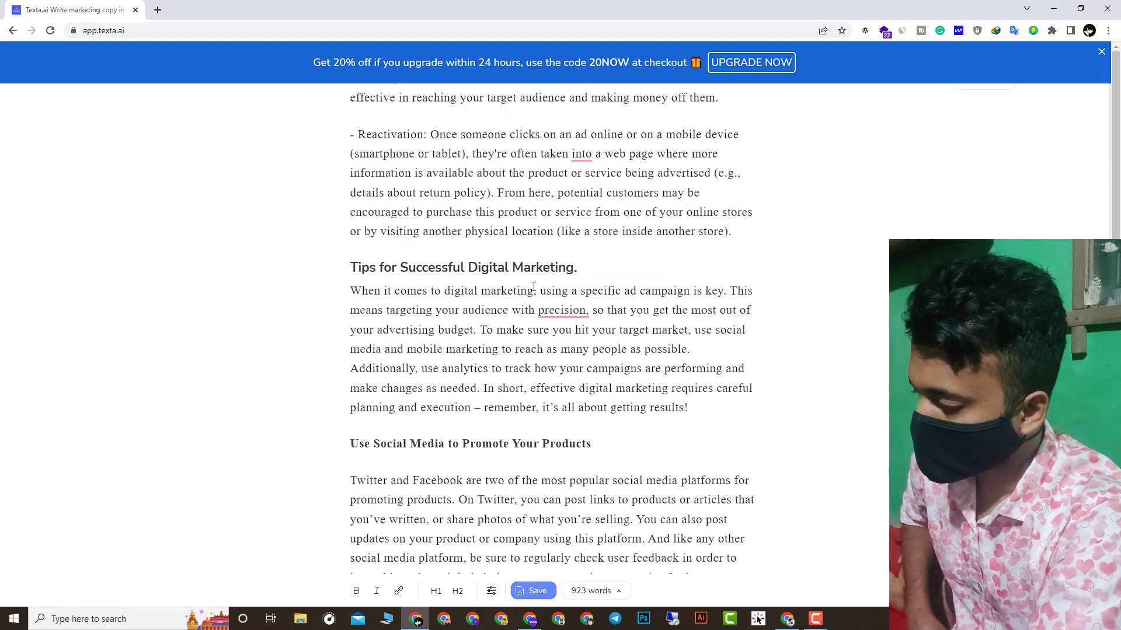
mouse_move(561, 310)
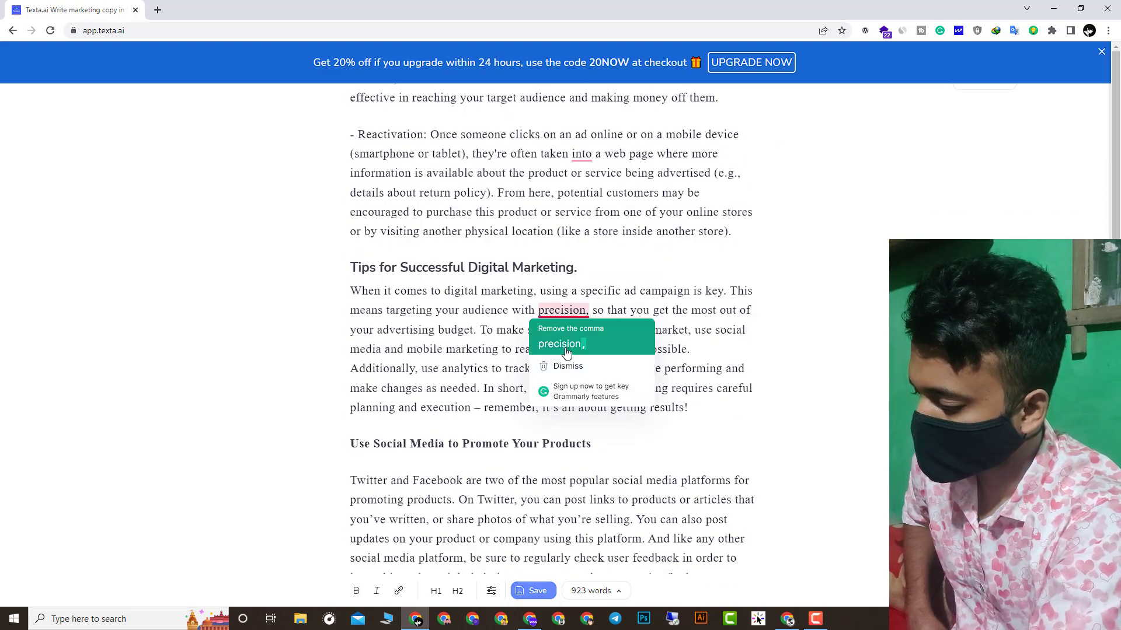
Switch to the Chrome window with duplichecker.com and review the men's outfit article's plagiarism results, highlighting the unique percentage.
click(529, 619)
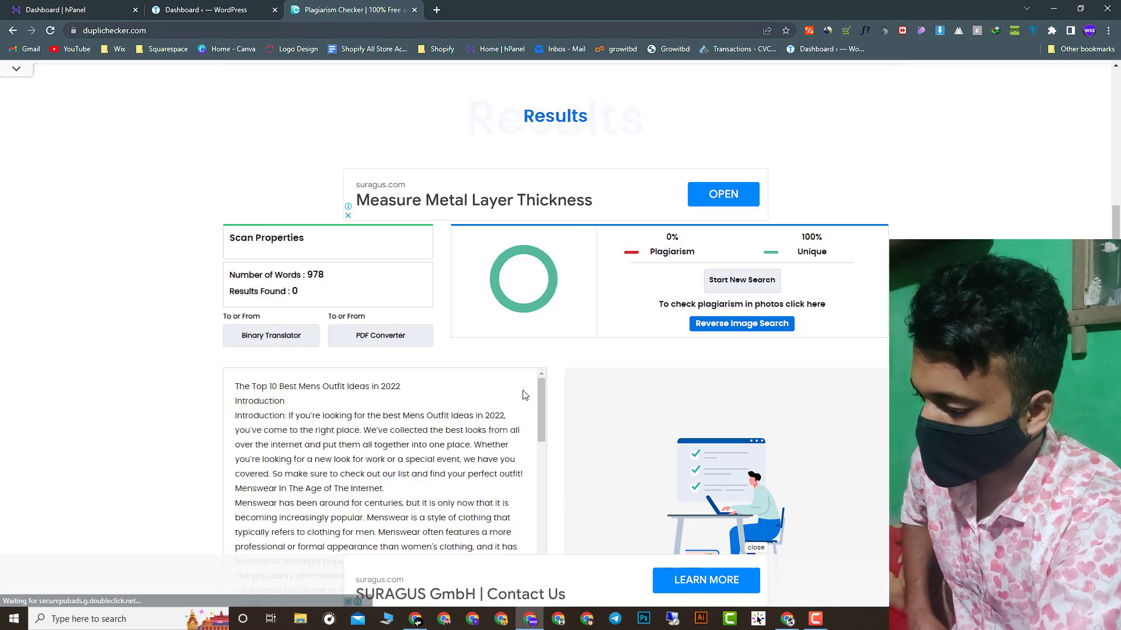
drag(796, 245, 840, 256)
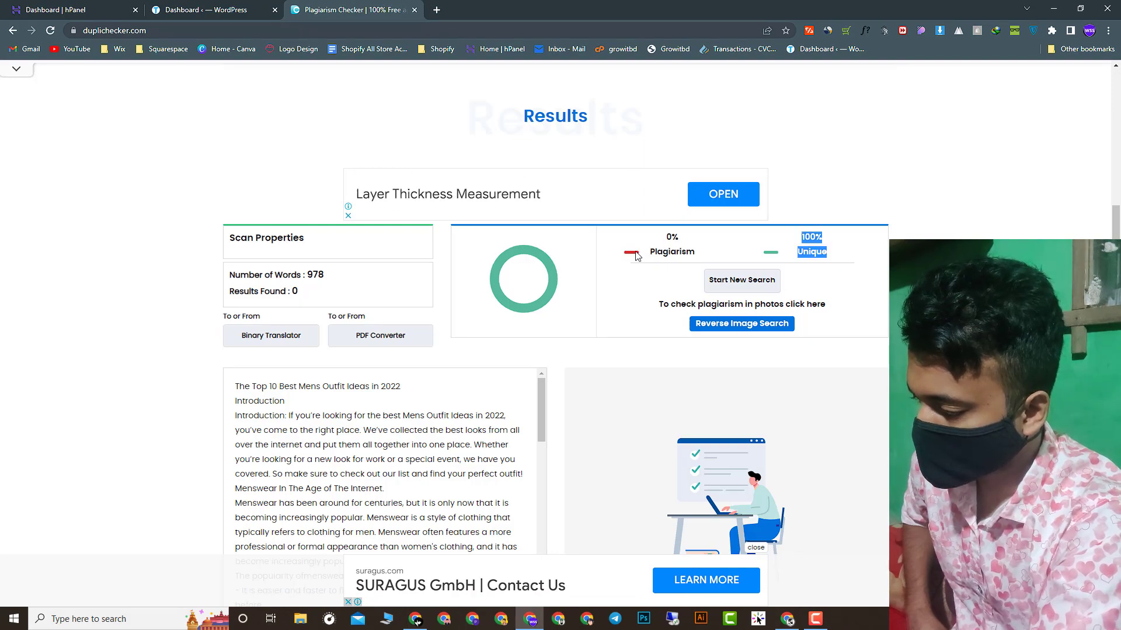
scroll(475, 323, down, 10)
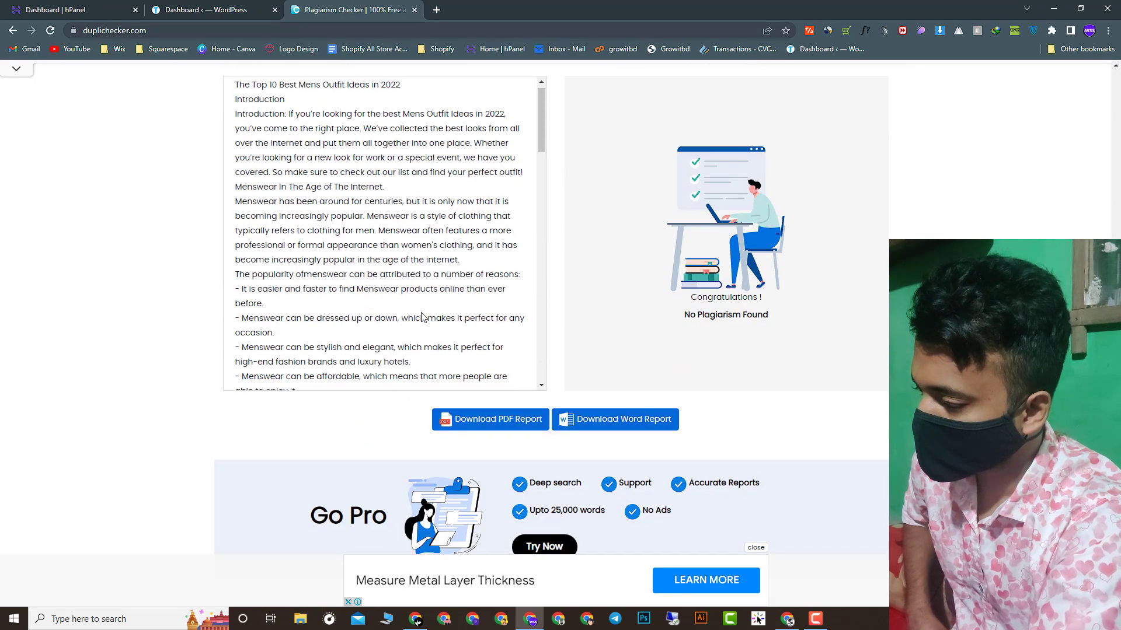
scroll(434, 325, down, 10)
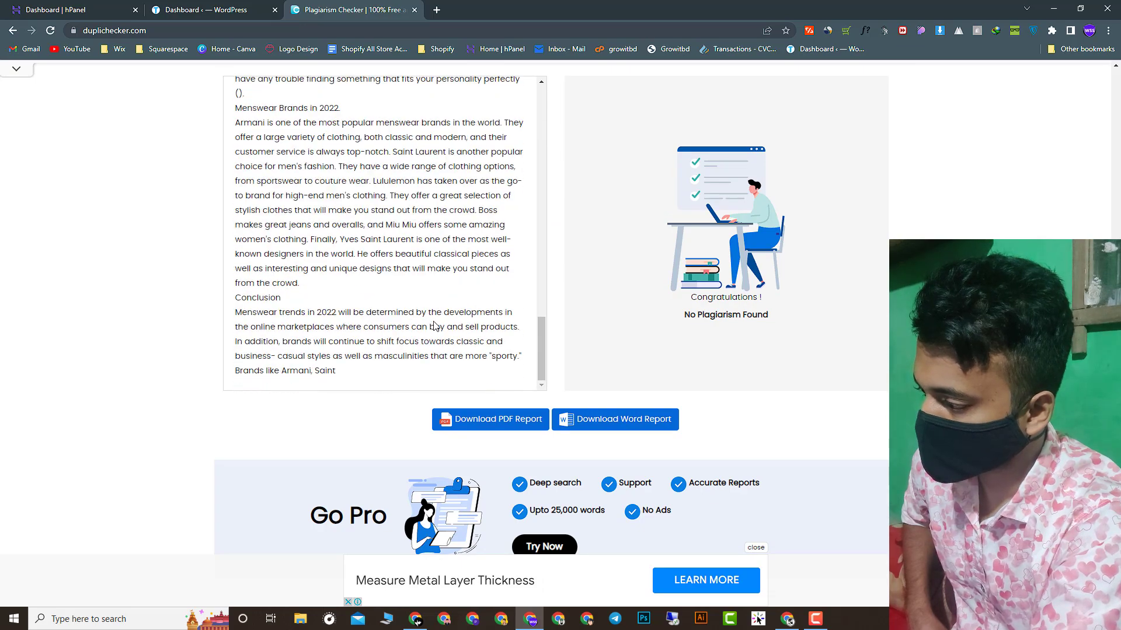
scroll(434, 325, up, 15)
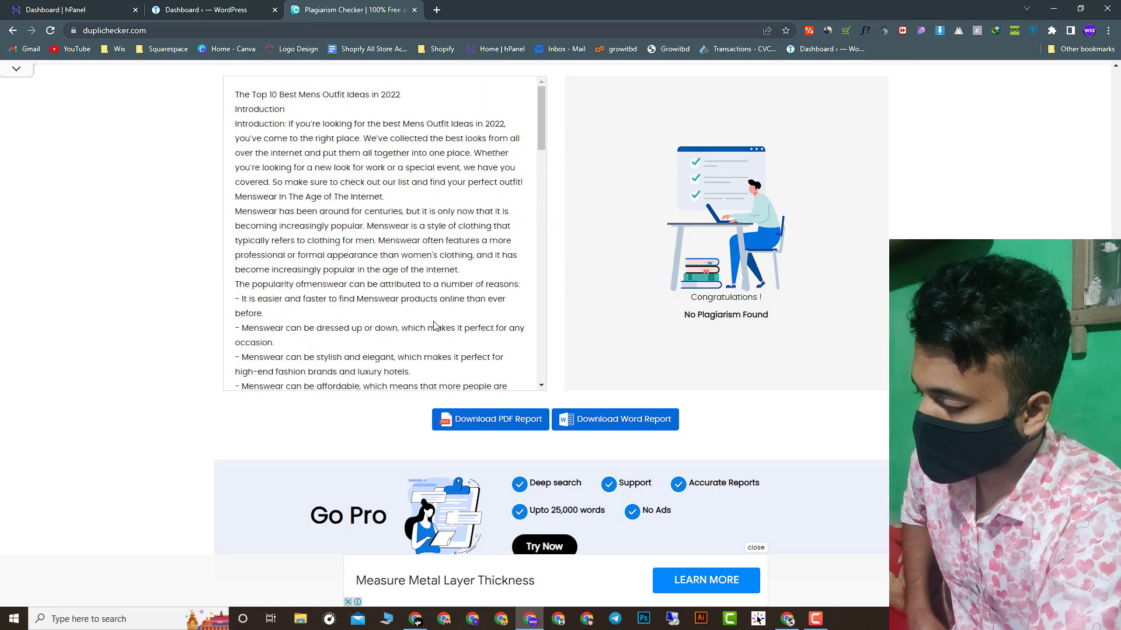
scroll(309, 329, up, 5)
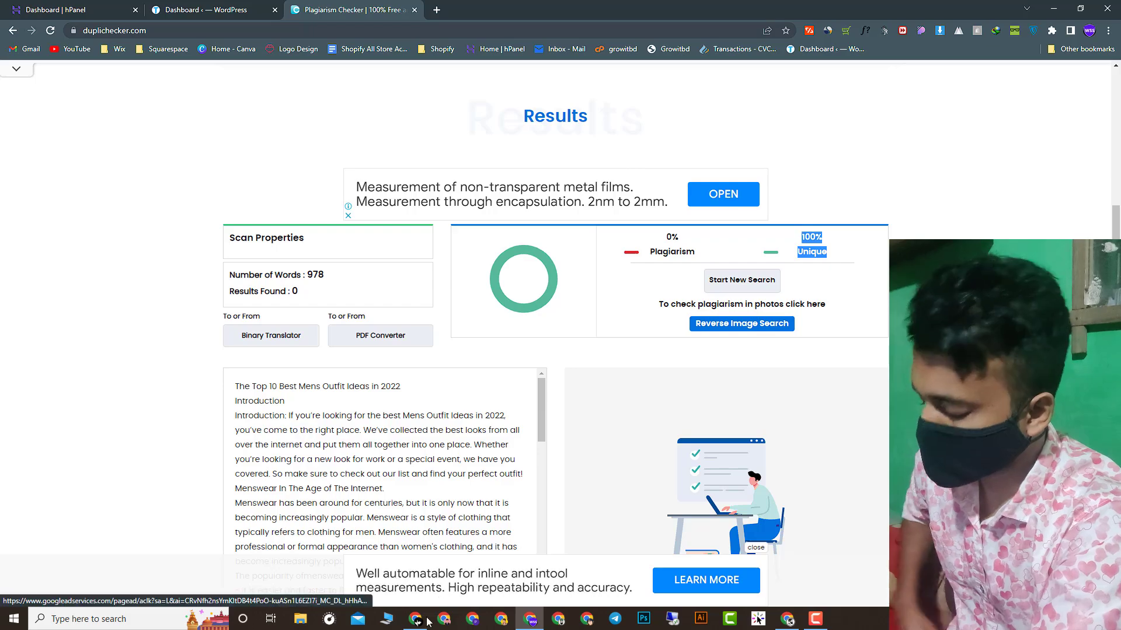
scroll(419, 328, up, 15)
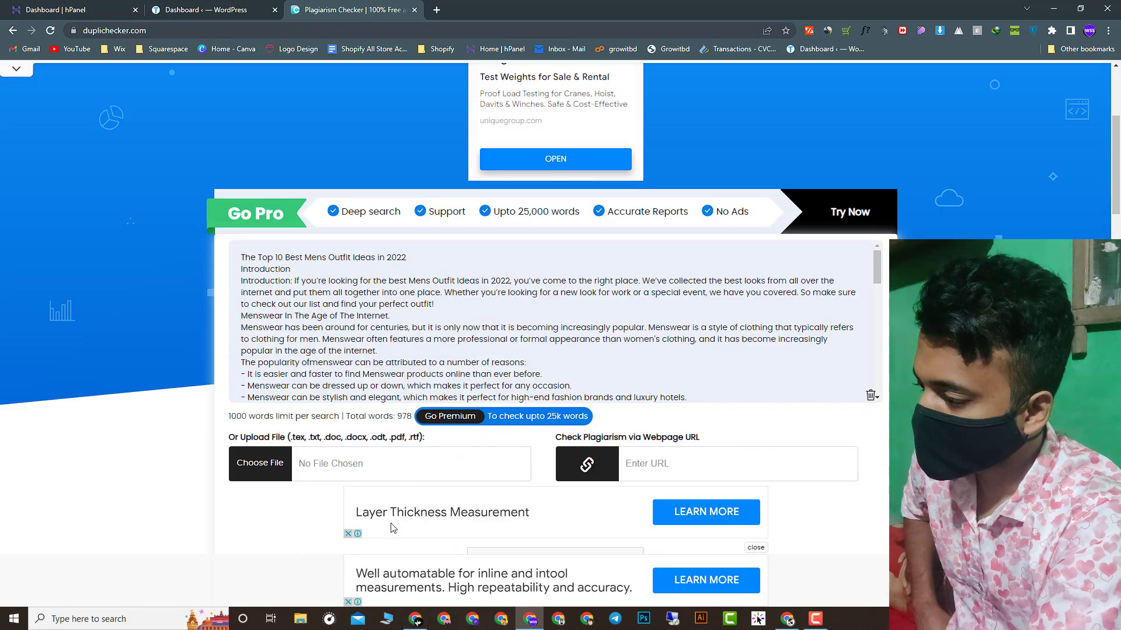
Switch to the Texta.ai window and copy the digital marketing article's opening, through the "What is Digital Marketing." heading.
click(415, 619)
scroll(343, 336, up, 10)
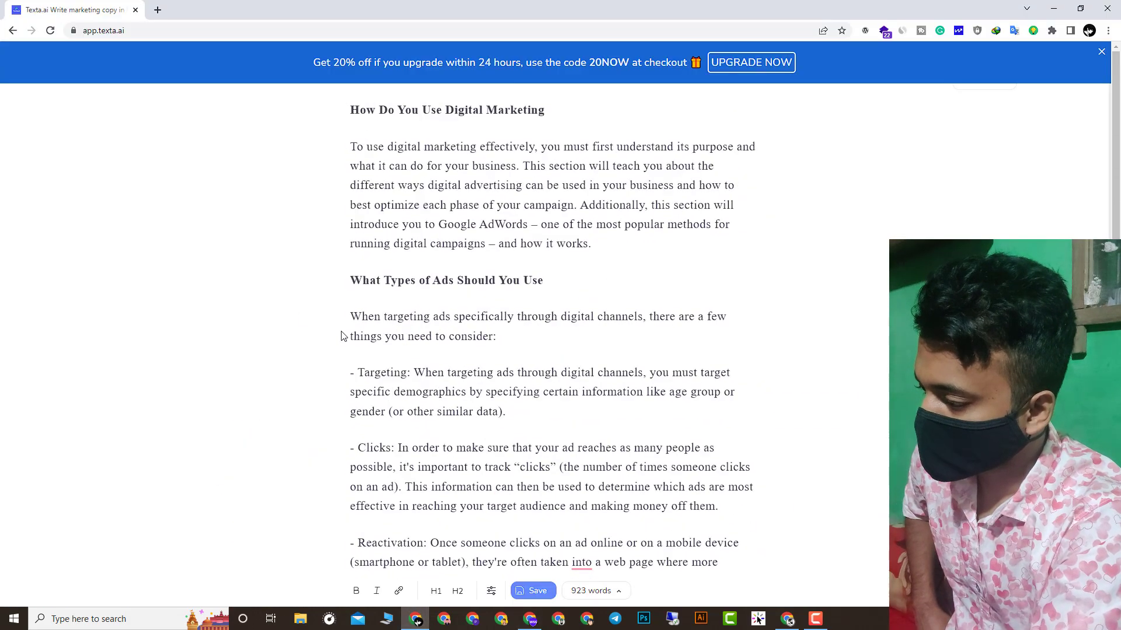
scroll(342, 337, up, 7)
drag(514, 260, 350, 93)
key(ctrl+c)
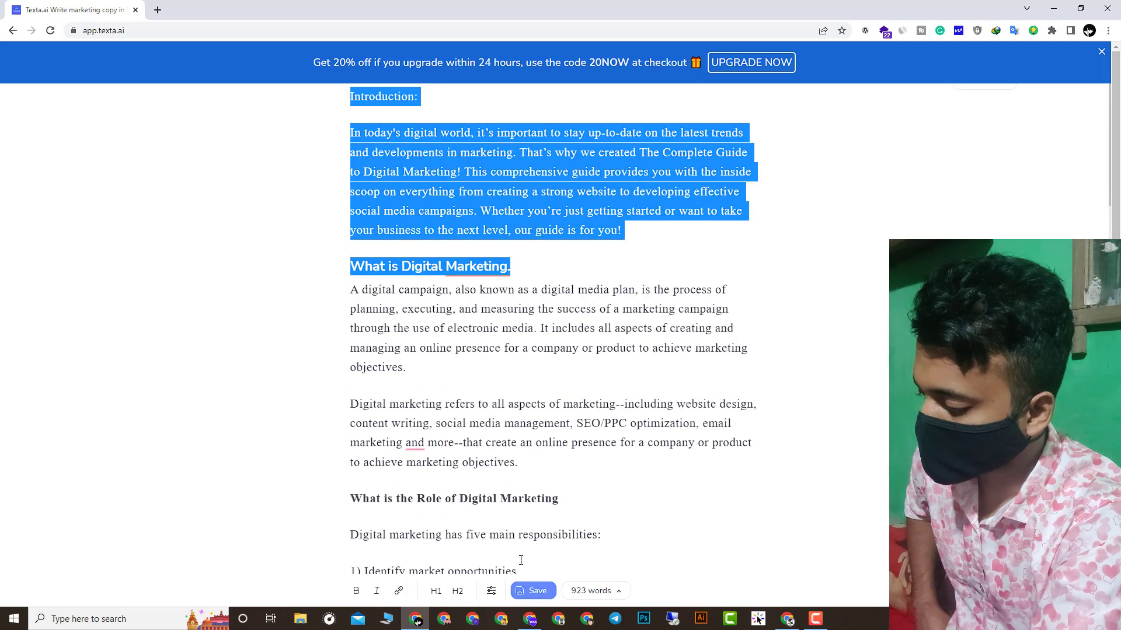
Return to the plagiarism checker's Chrome window, skim the pasted men's outfit text, and open the list of all posts on the themanstyle.net WordPress site.
click(530, 619)
scroll(362, 264, up, 1)
scroll(387, 397, down, 6)
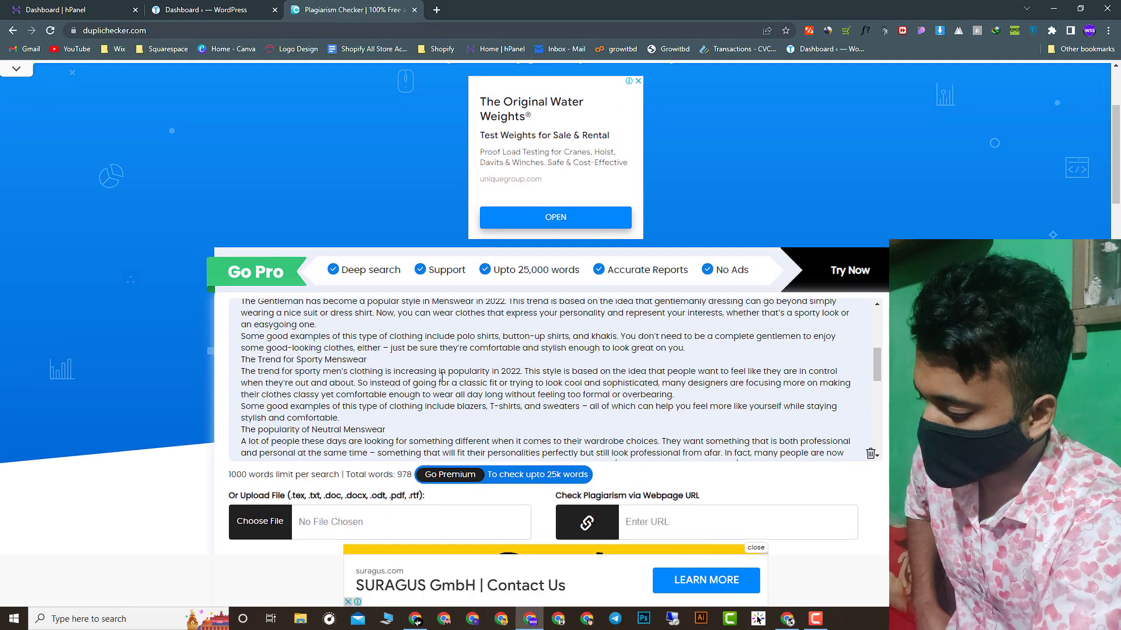
click(85, 6)
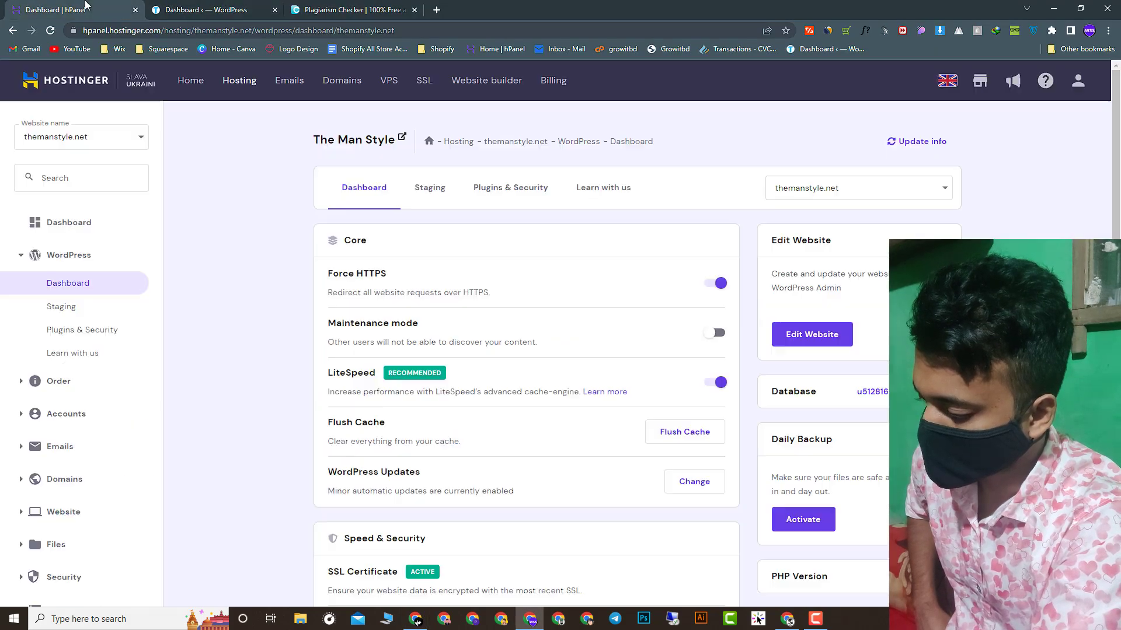
click(153, 6)
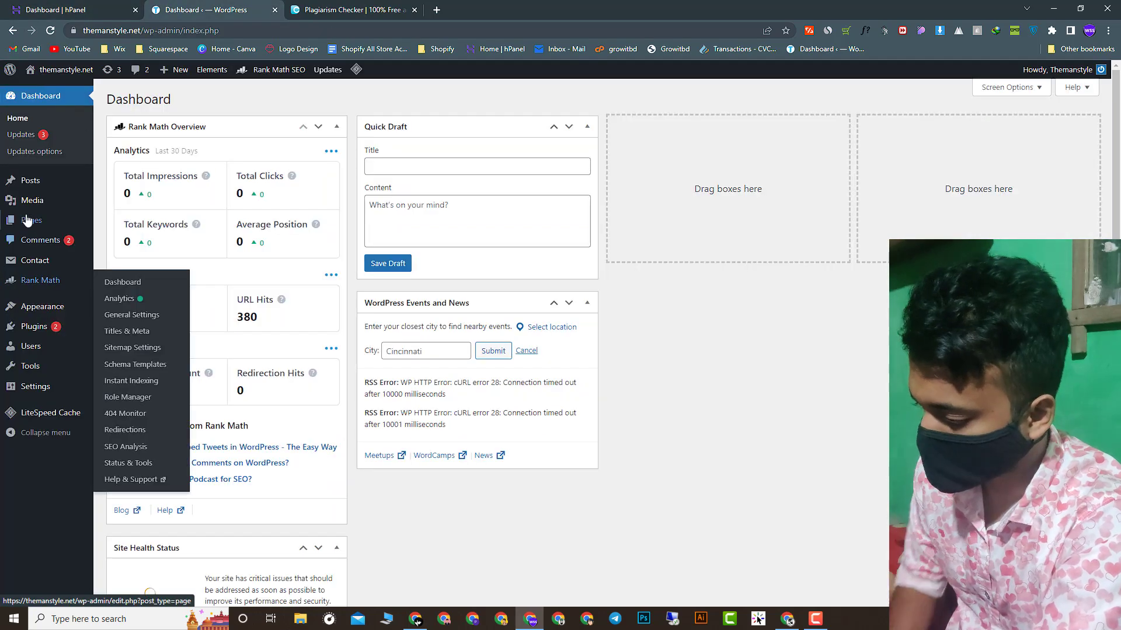
click(13, 185)
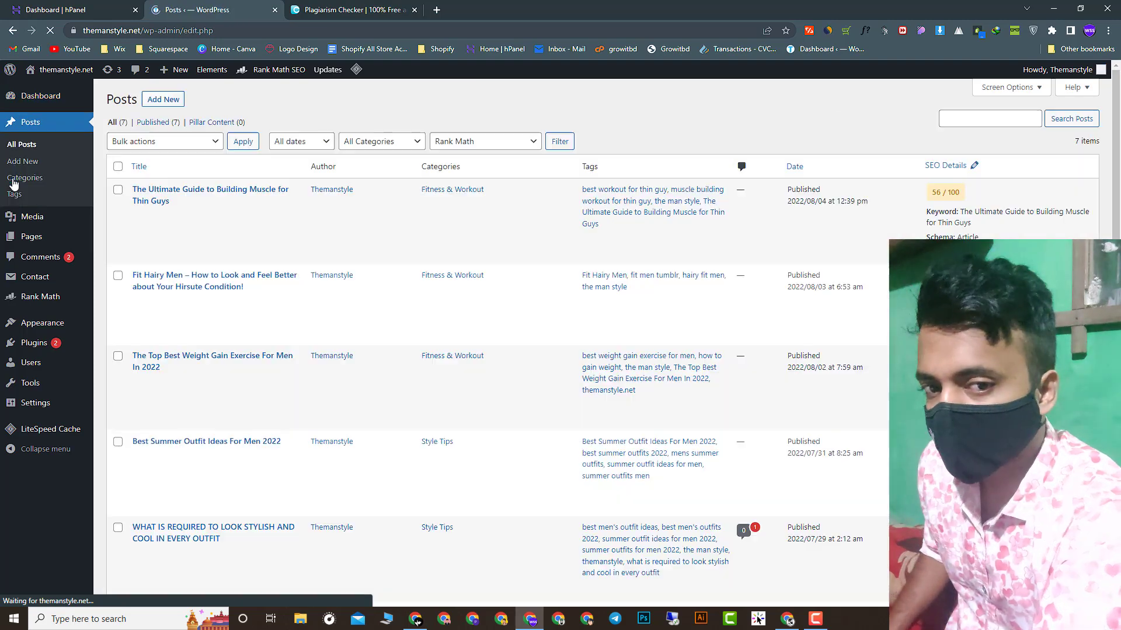
mouse_move(90, 224)
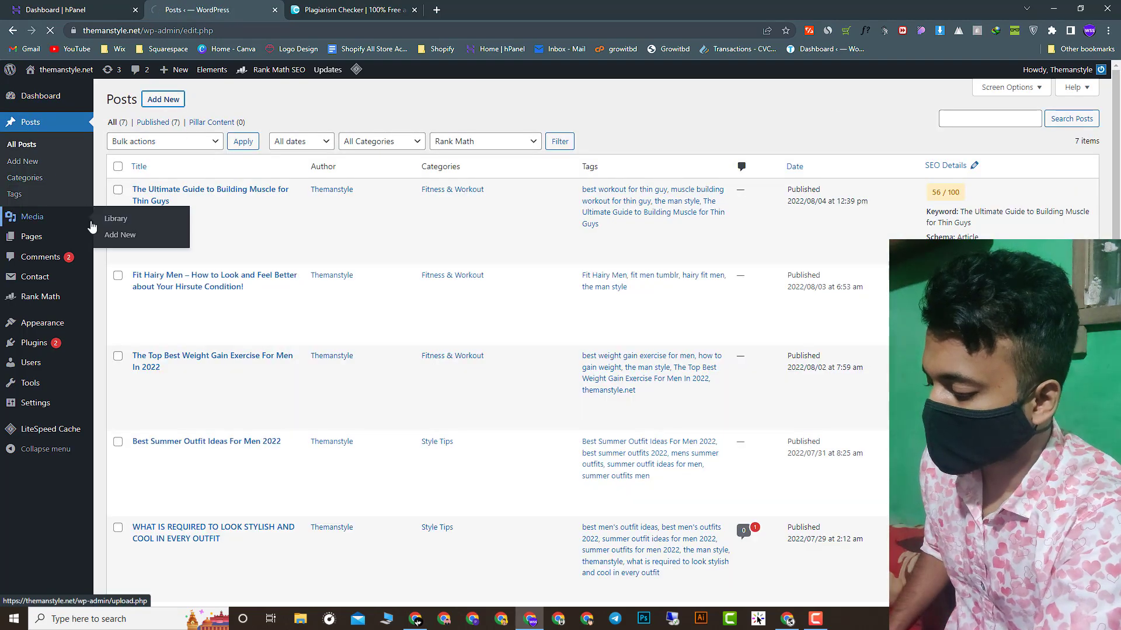